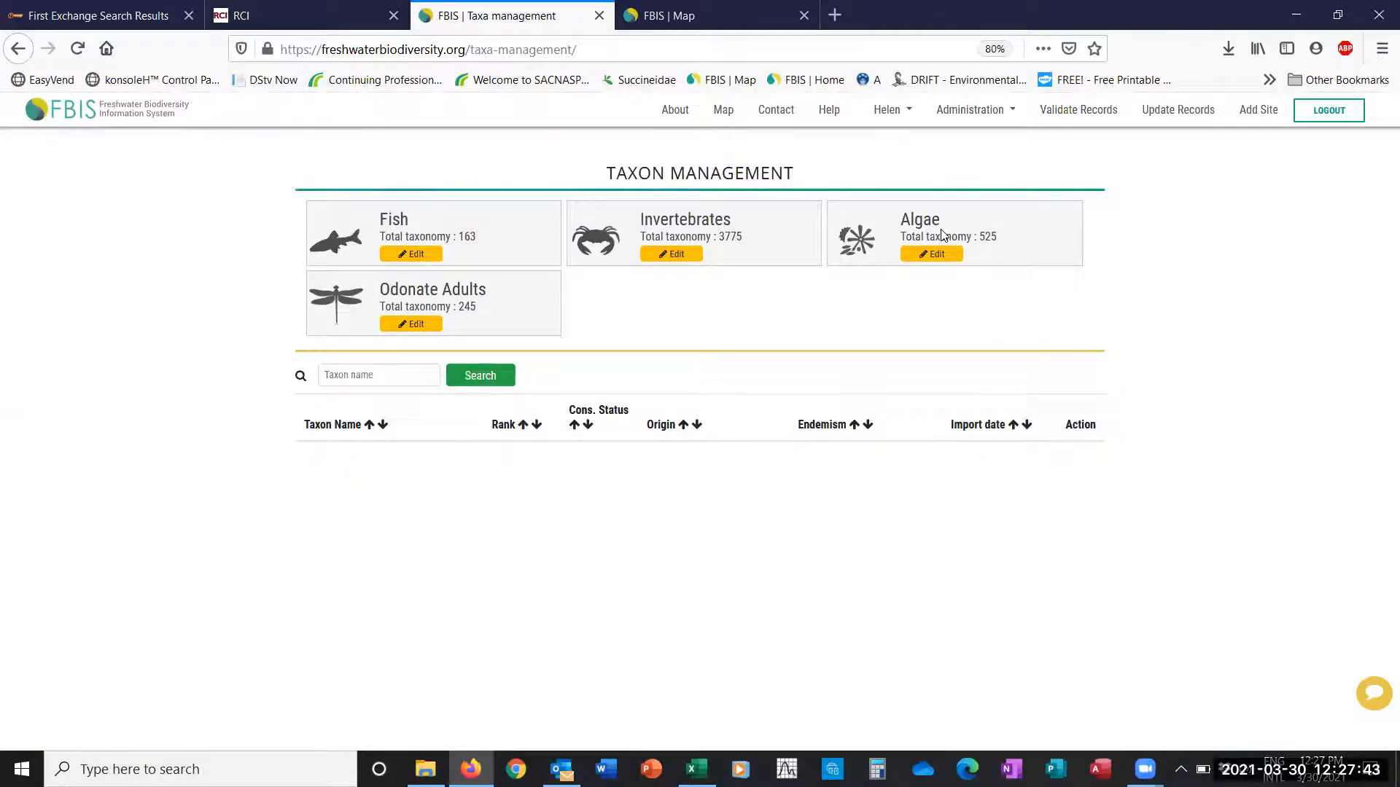
Open the Fish taxon group and copy the species name Anguilla labiata from row 9 of the fish master list in Excel
left_click(500, 226)
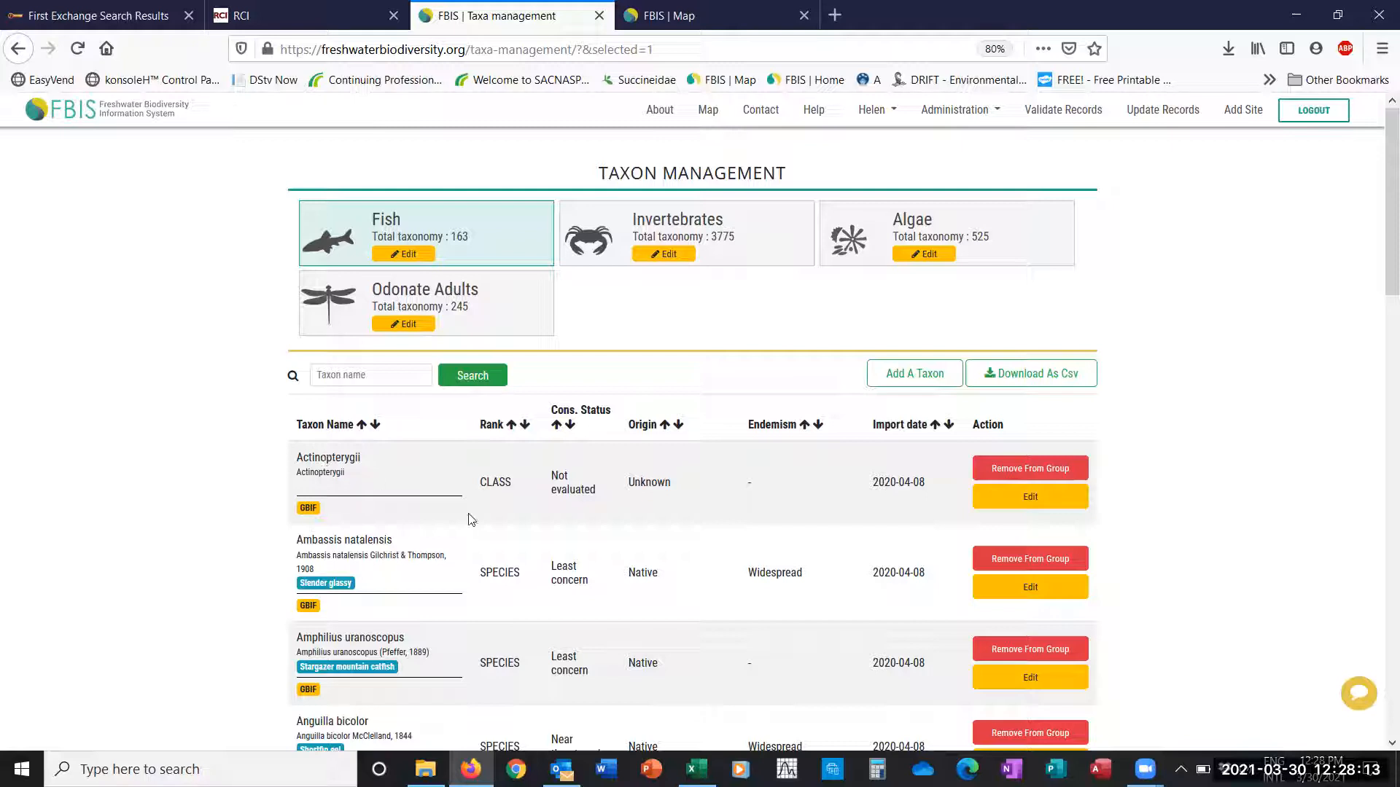
mouse_move(696, 770)
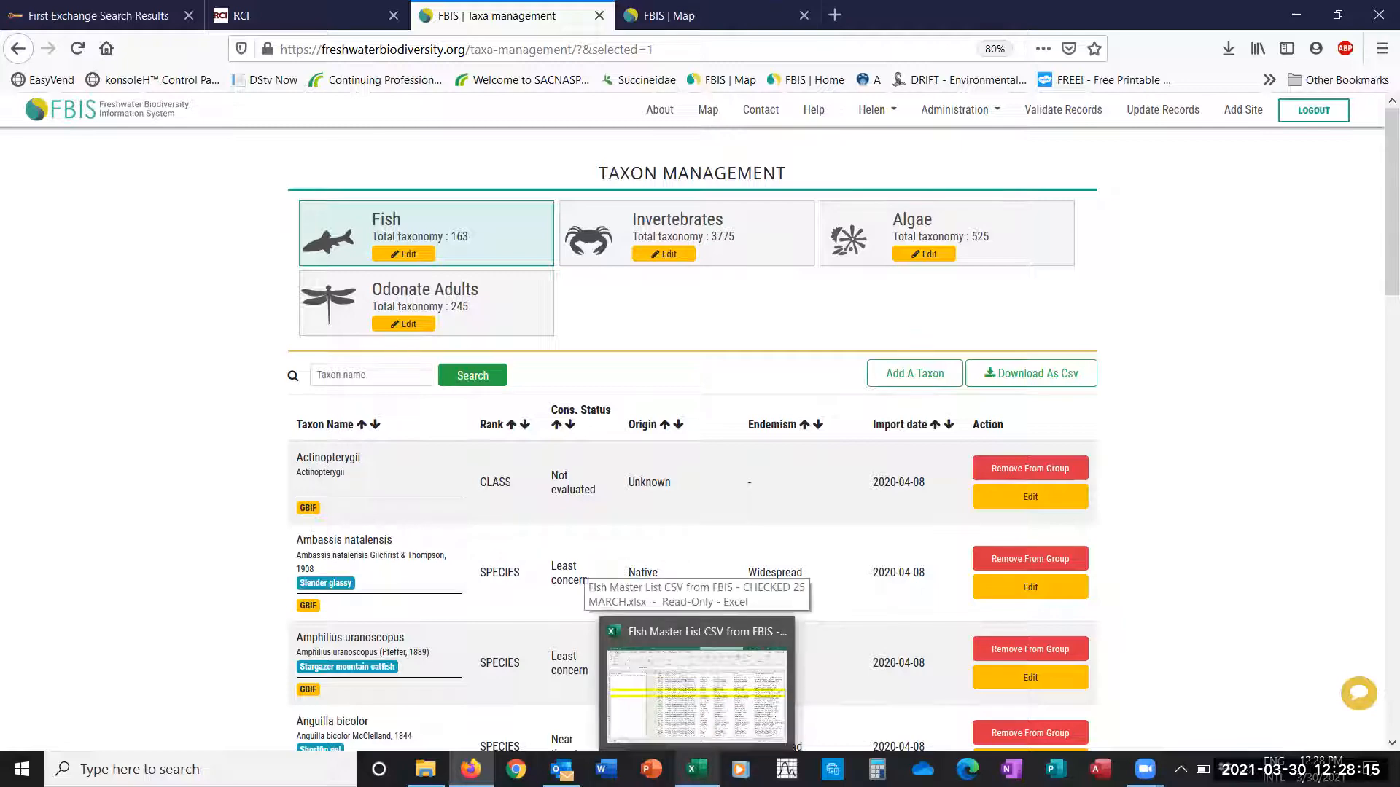
left_click(696, 693)
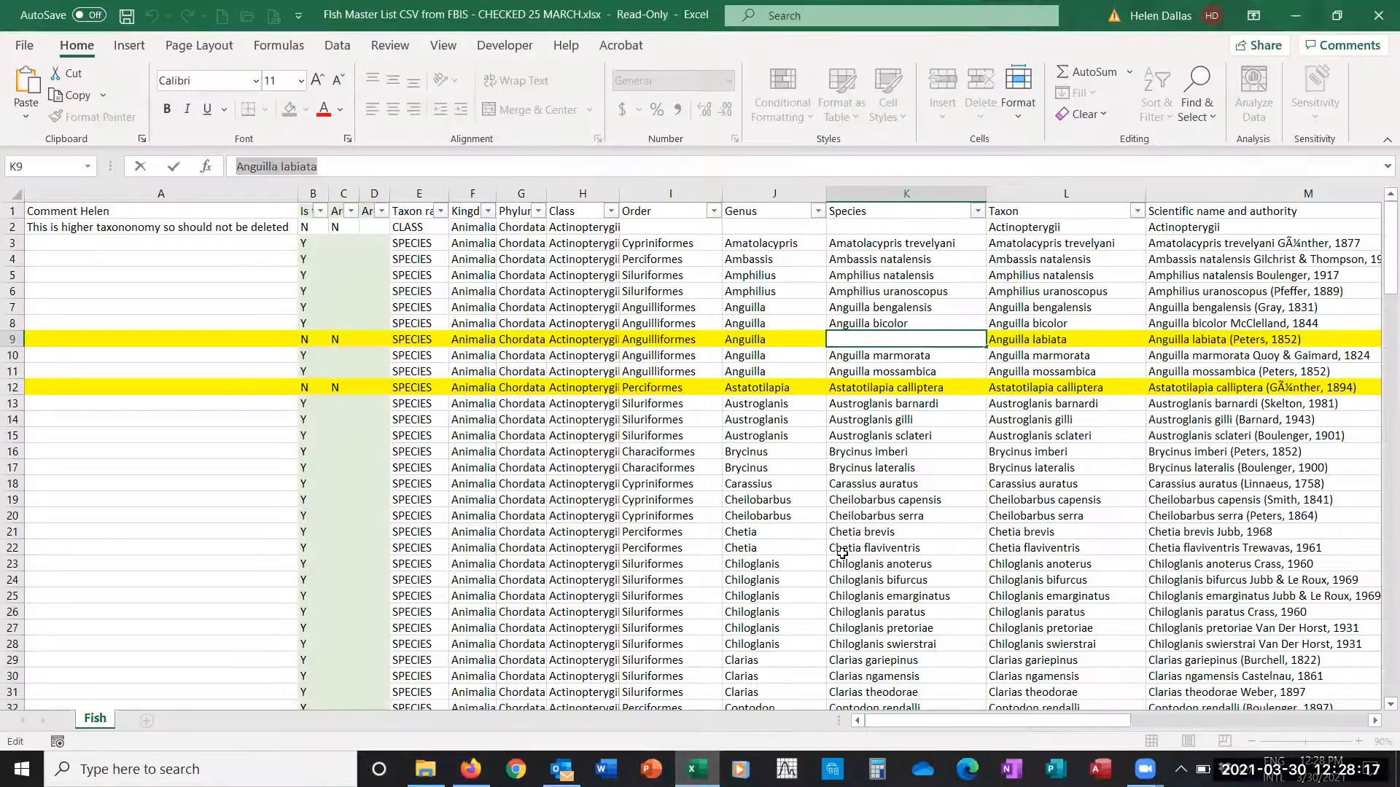
key("Escape")
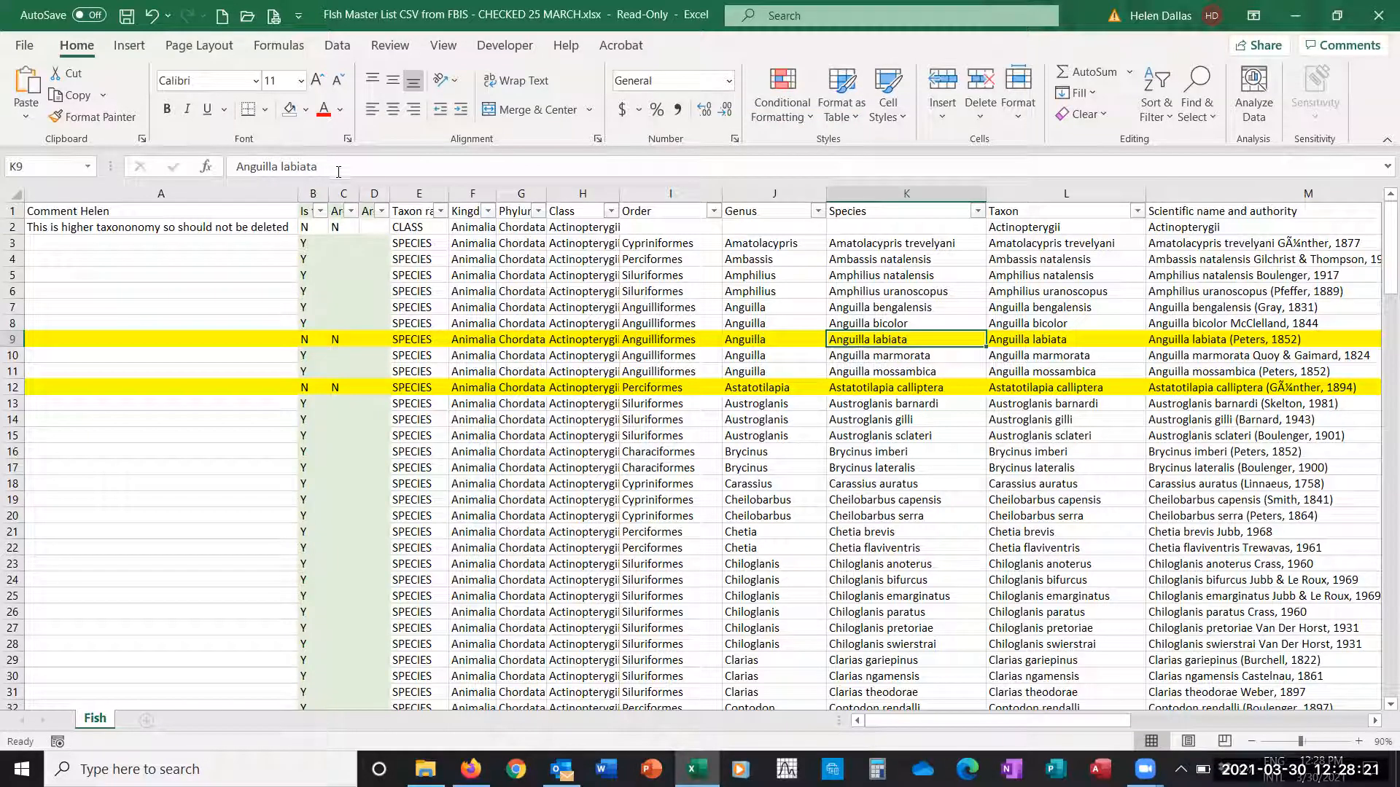
left_click_drag(321, 166, 236, 161)
key("ctrl+c")
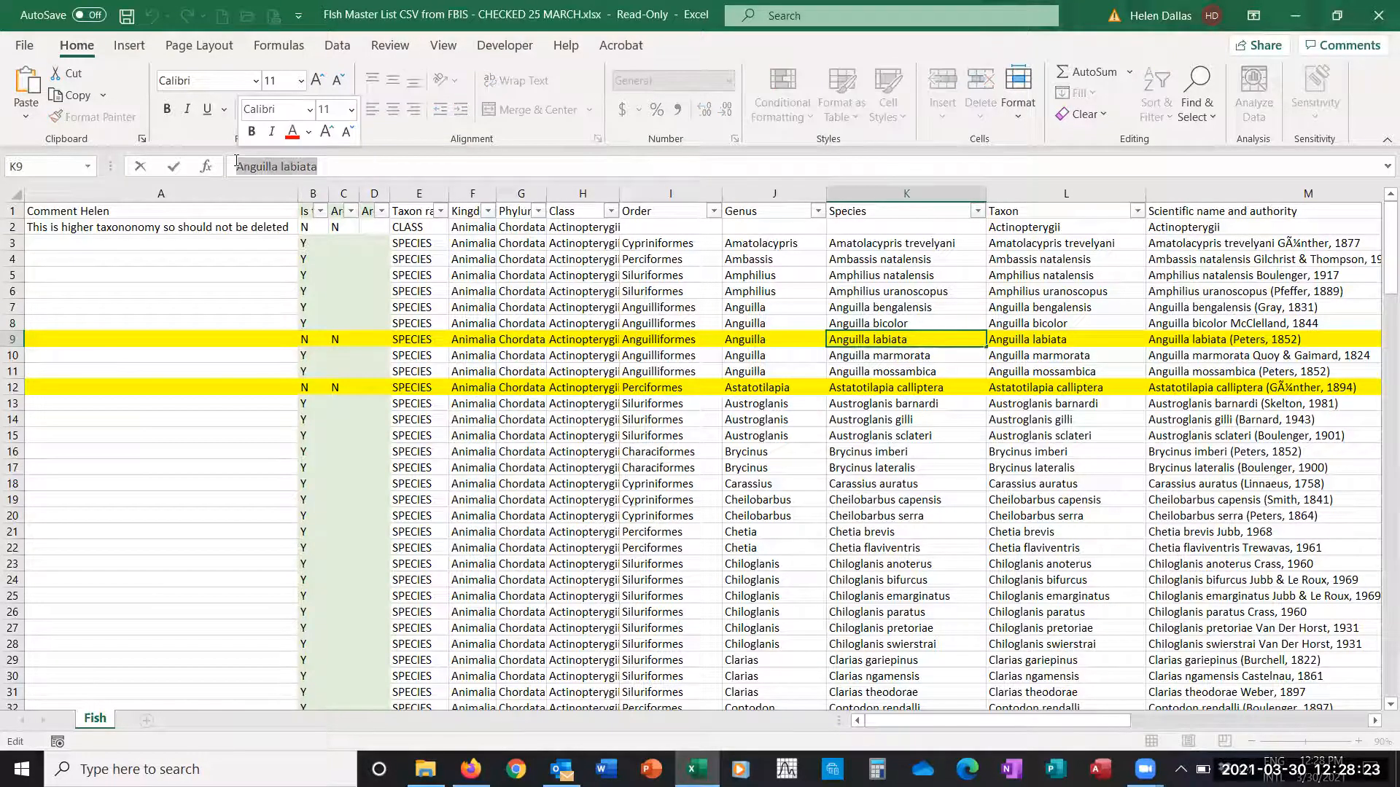
Switch back to the FBIS taxon management page in Firefox and search the Fish group for Anguilla labiata
key("alt+Tab")
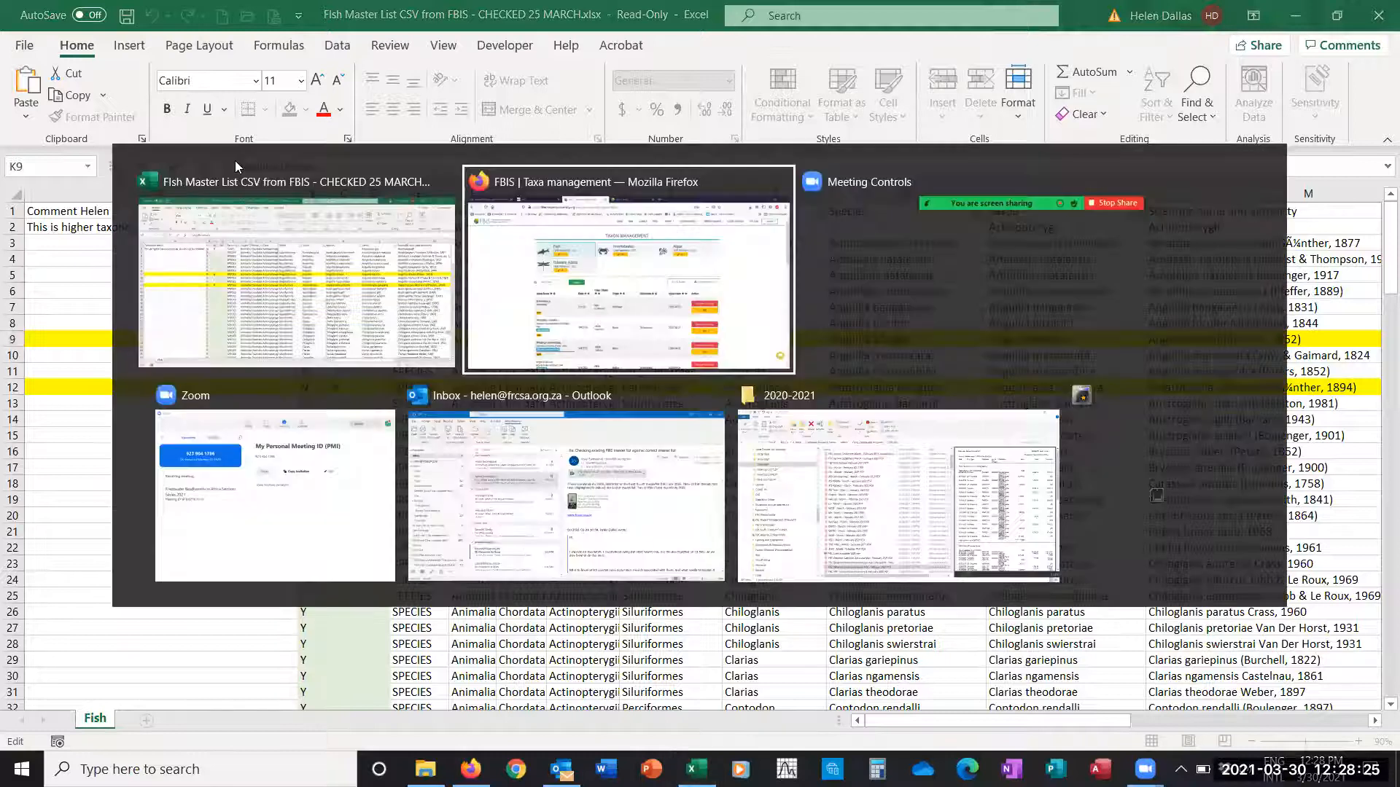
left_click(351, 372)
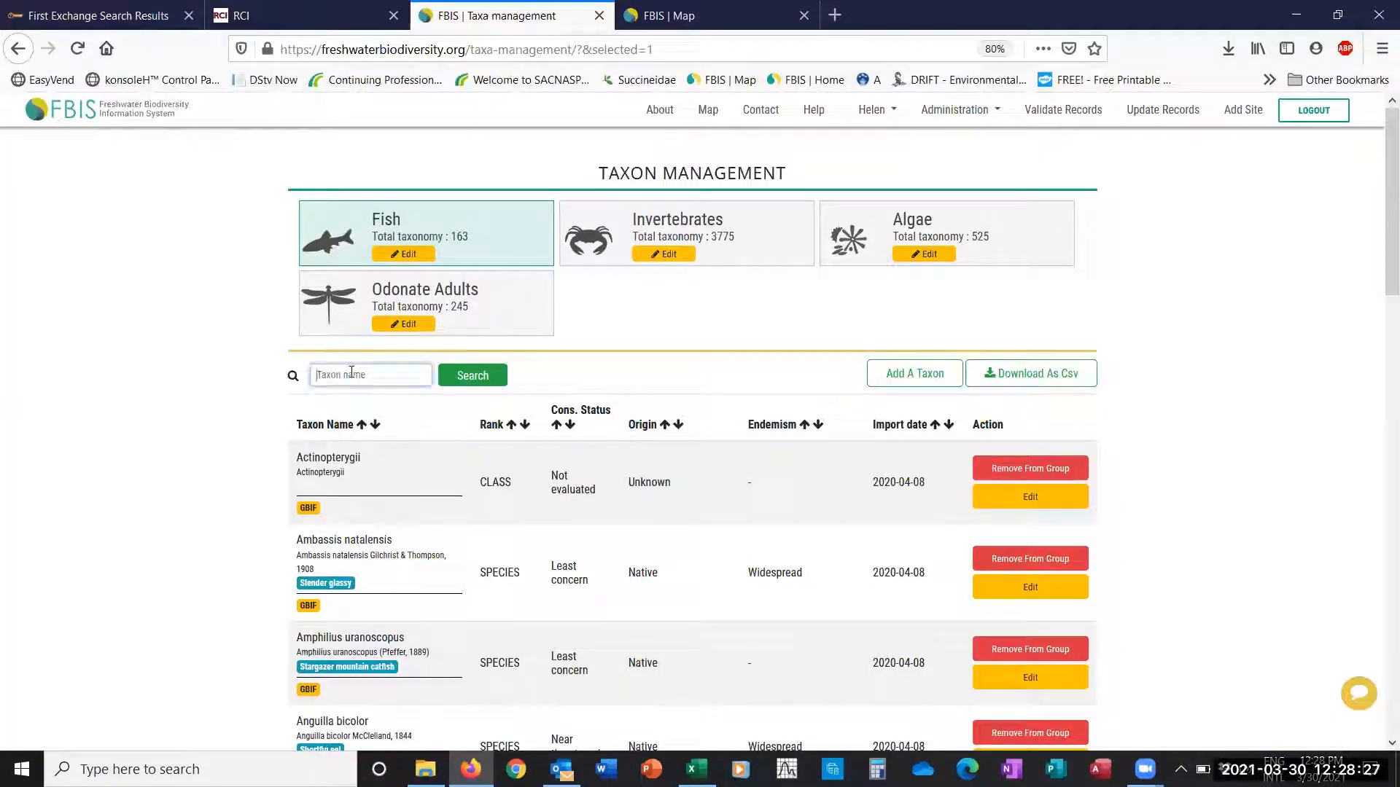
key("ctrl+v")
left_click(467, 377)
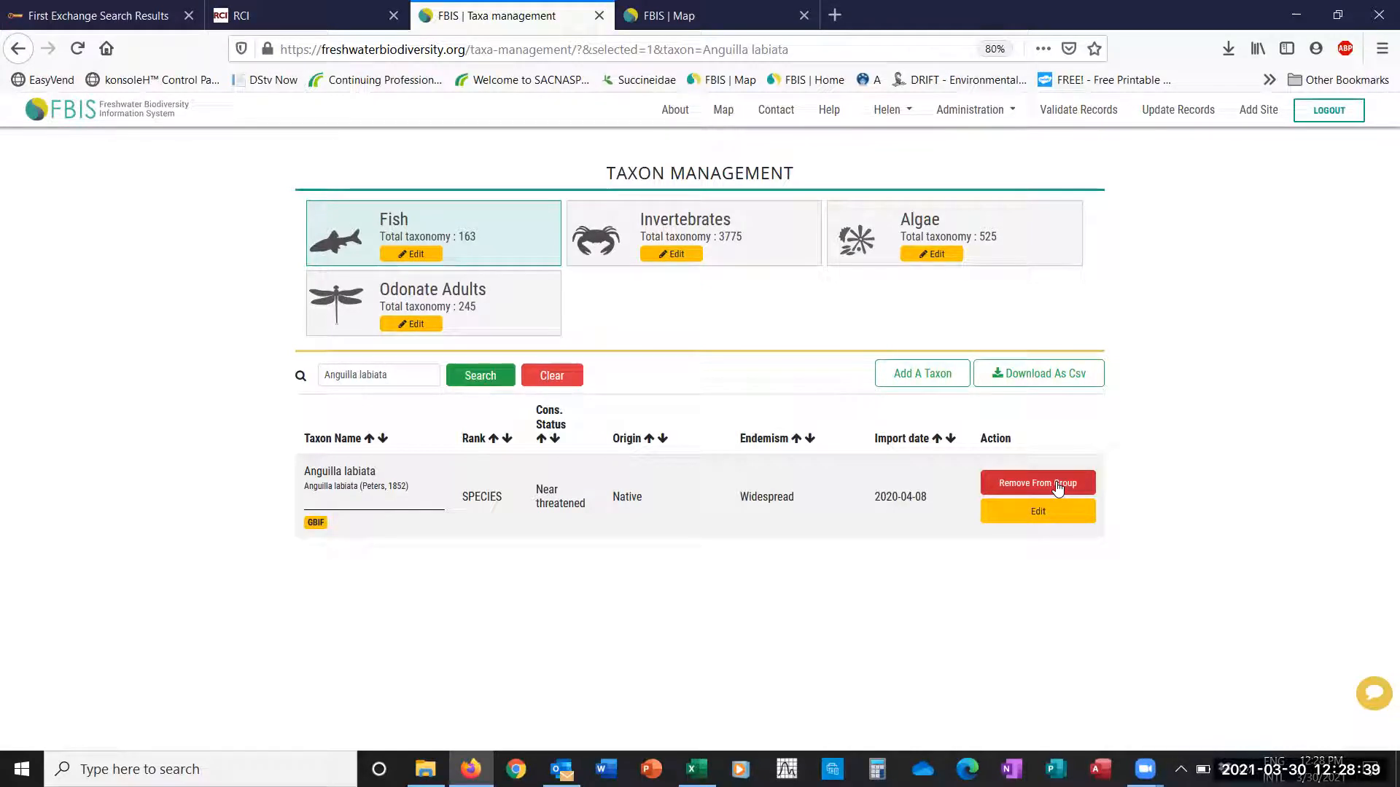
Search the FBIS map for records of Anguilla labiata
left_click(709, 20)
left_click_drag(181, 188, 16, 191)
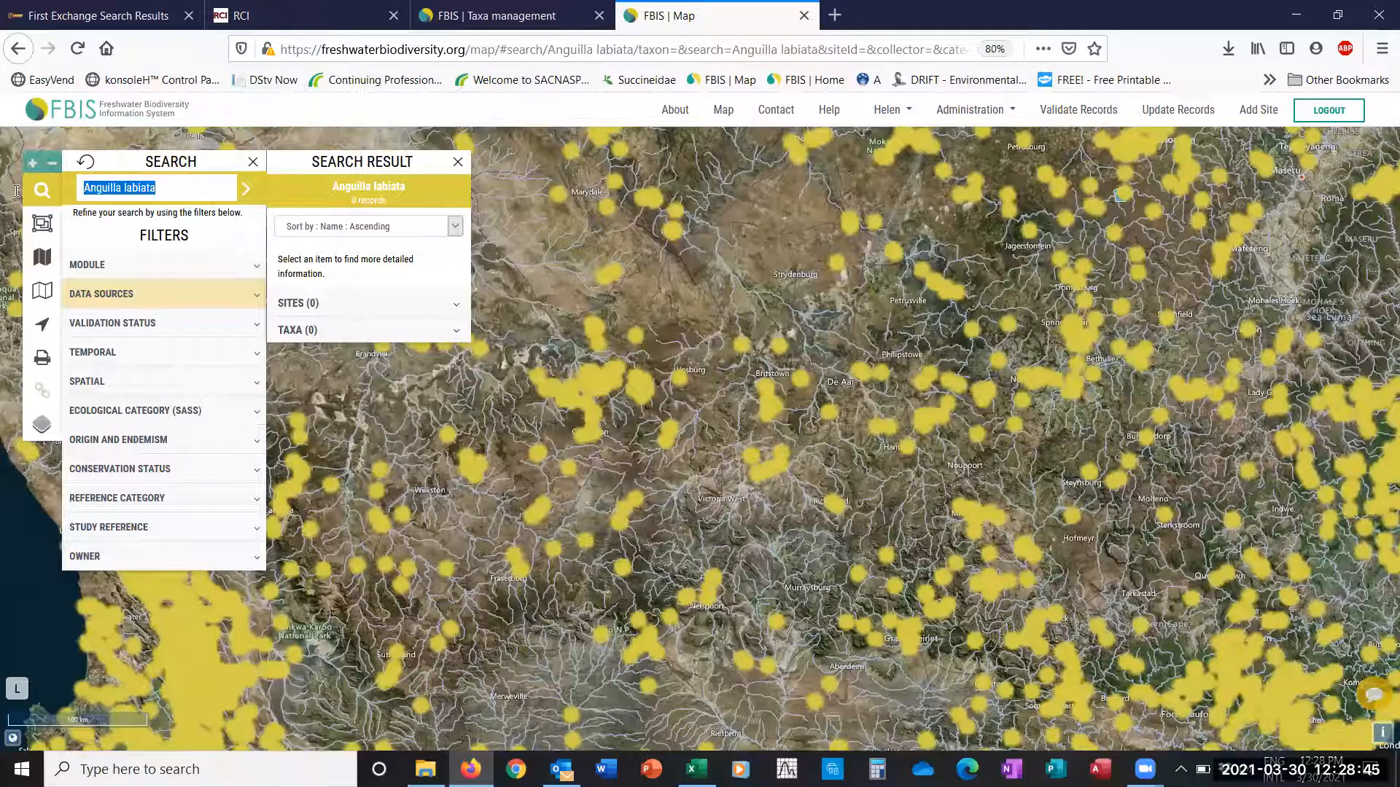
key("ctrl+v")
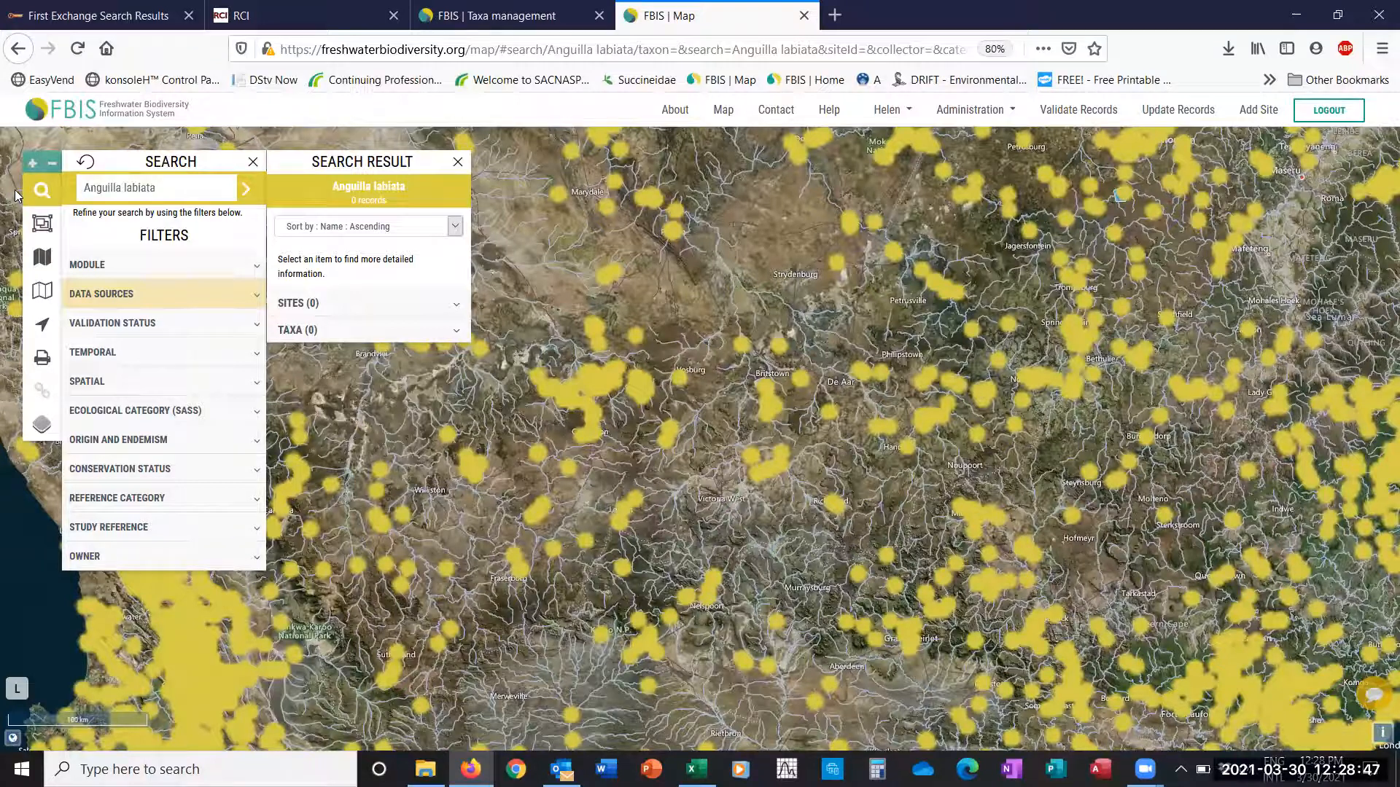
left_click(248, 192)
Return to taxon management and remove Anguilla labiata from the Fish group, confirming the removal
left_click(488, 13)
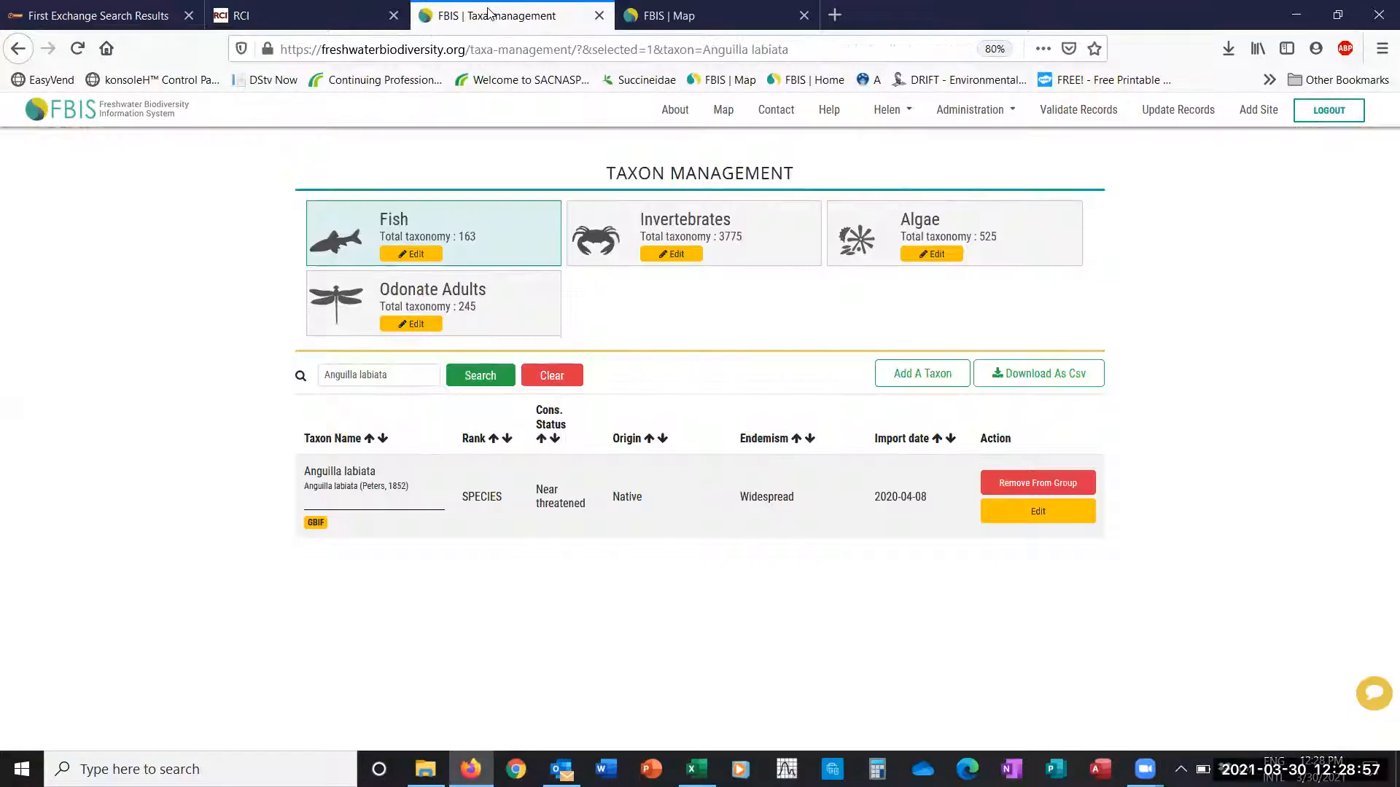
left_click(1048, 484)
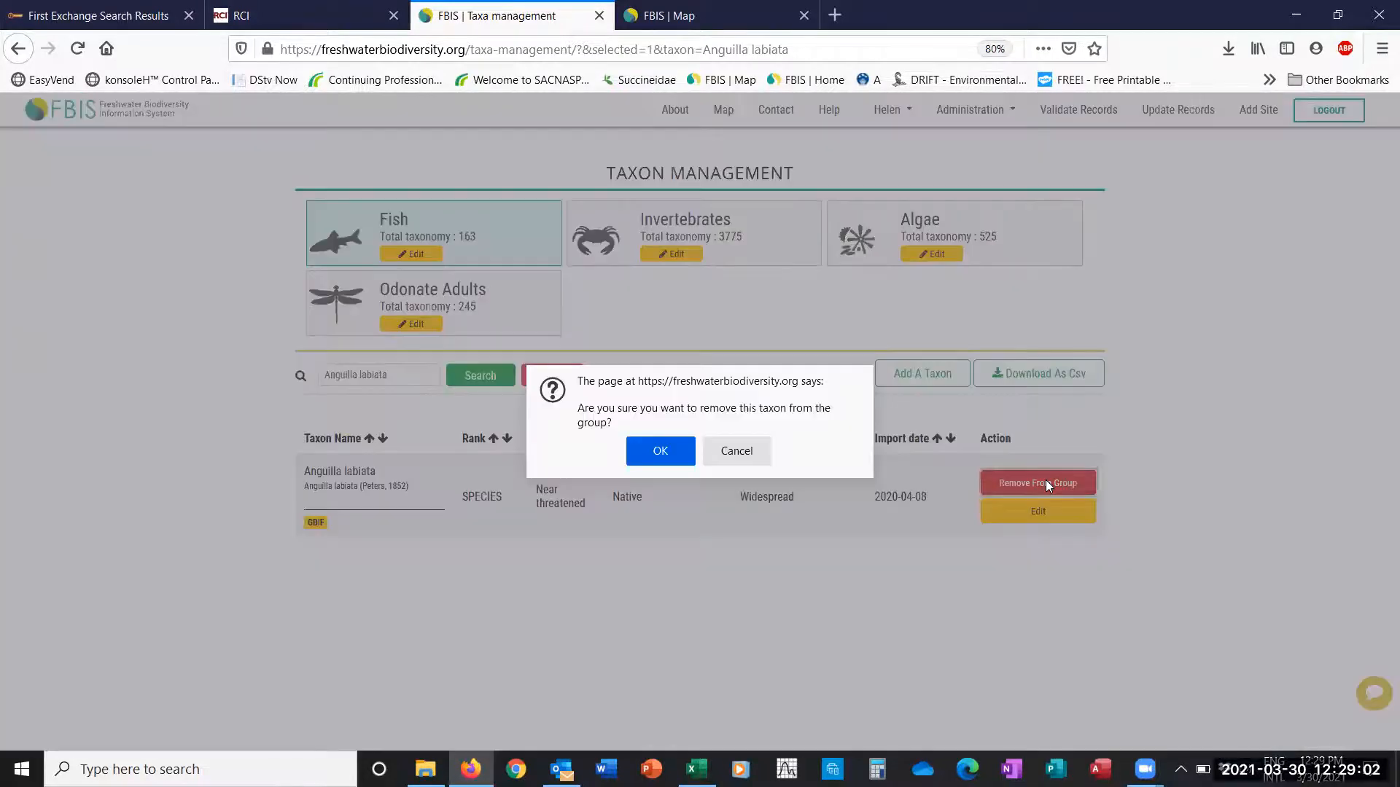
left_click(646, 458)
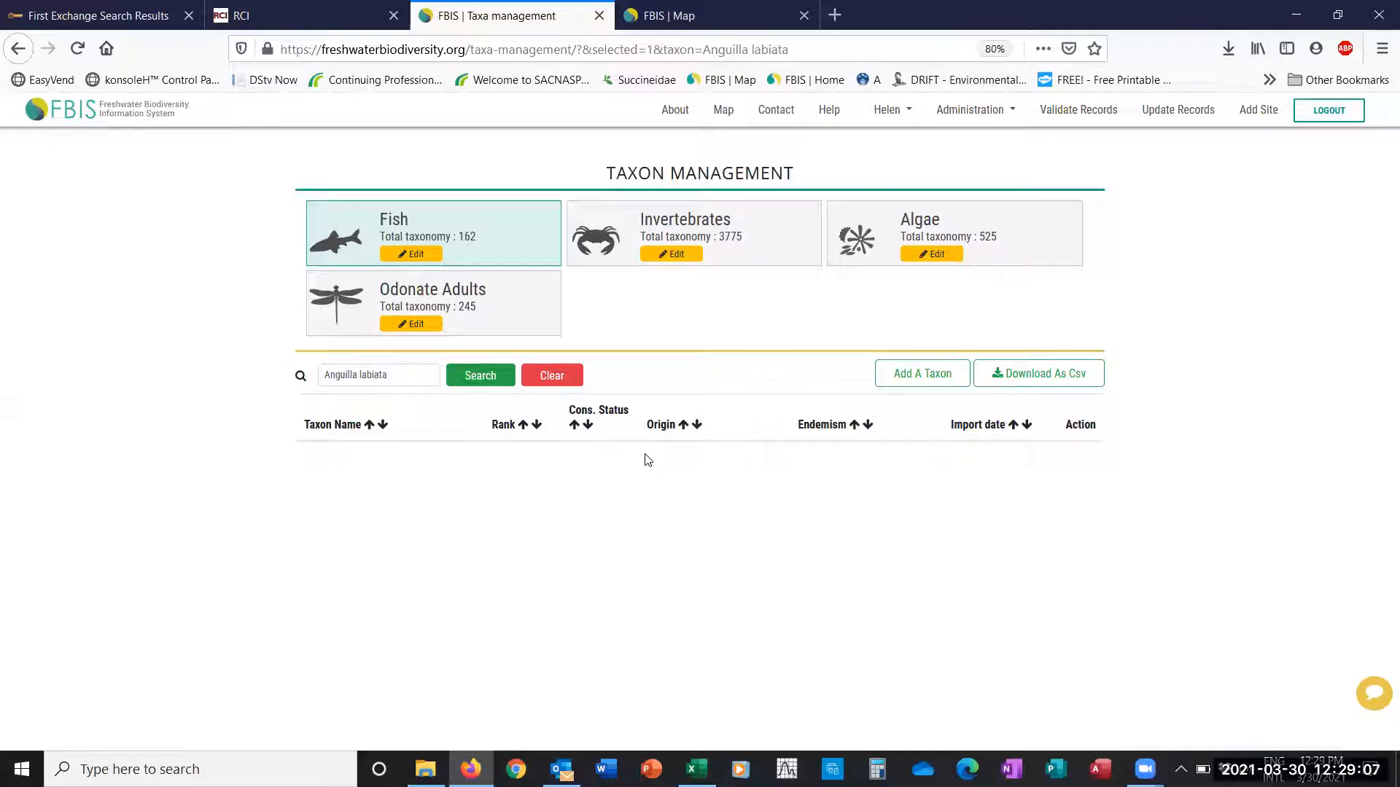
Switch to the Excel fish master list and copy the highlighted species name Astatotilapia calliptera from row 12
left_click(696, 769)
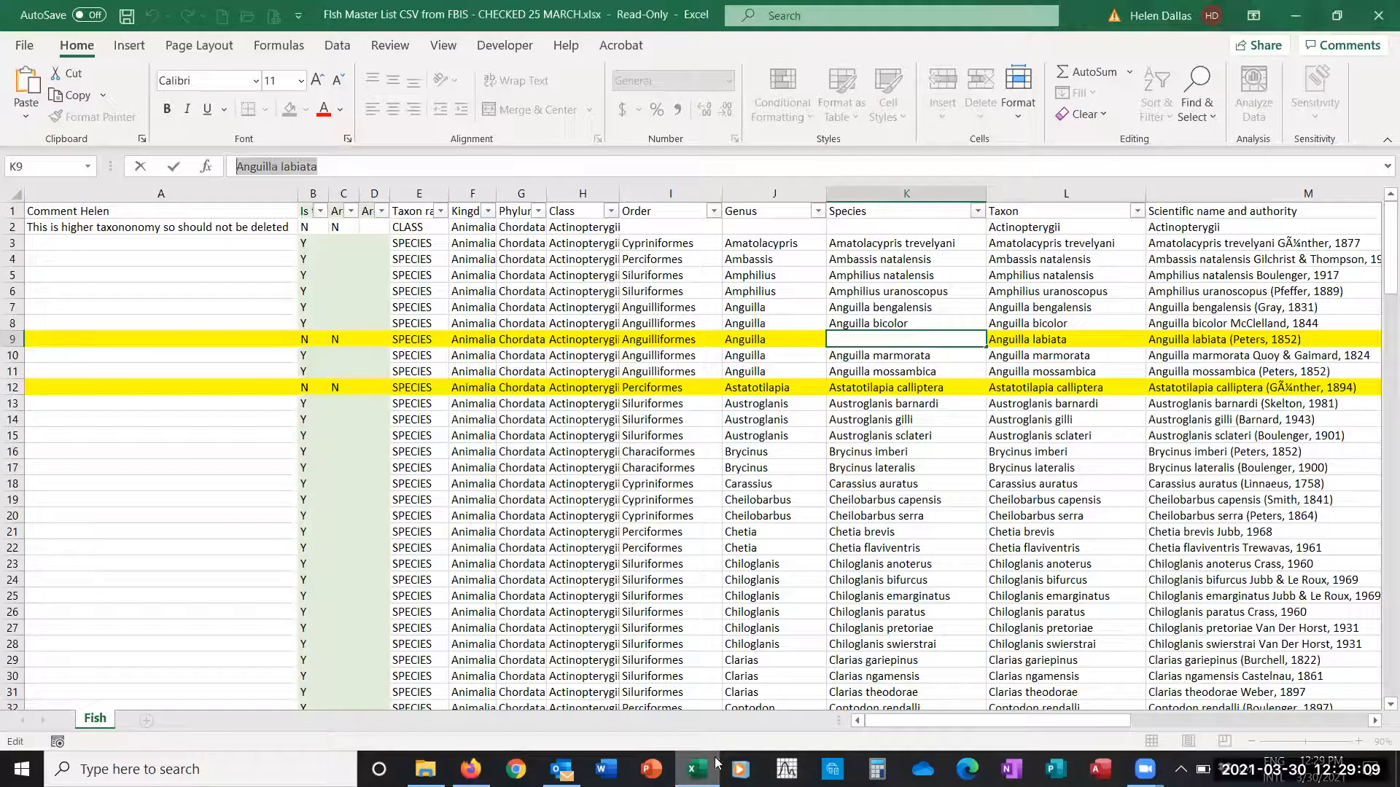
left_click(904, 483)
left_click(897, 388)
left_click_drag(361, 167, 196, 171)
key("ctrl+c")
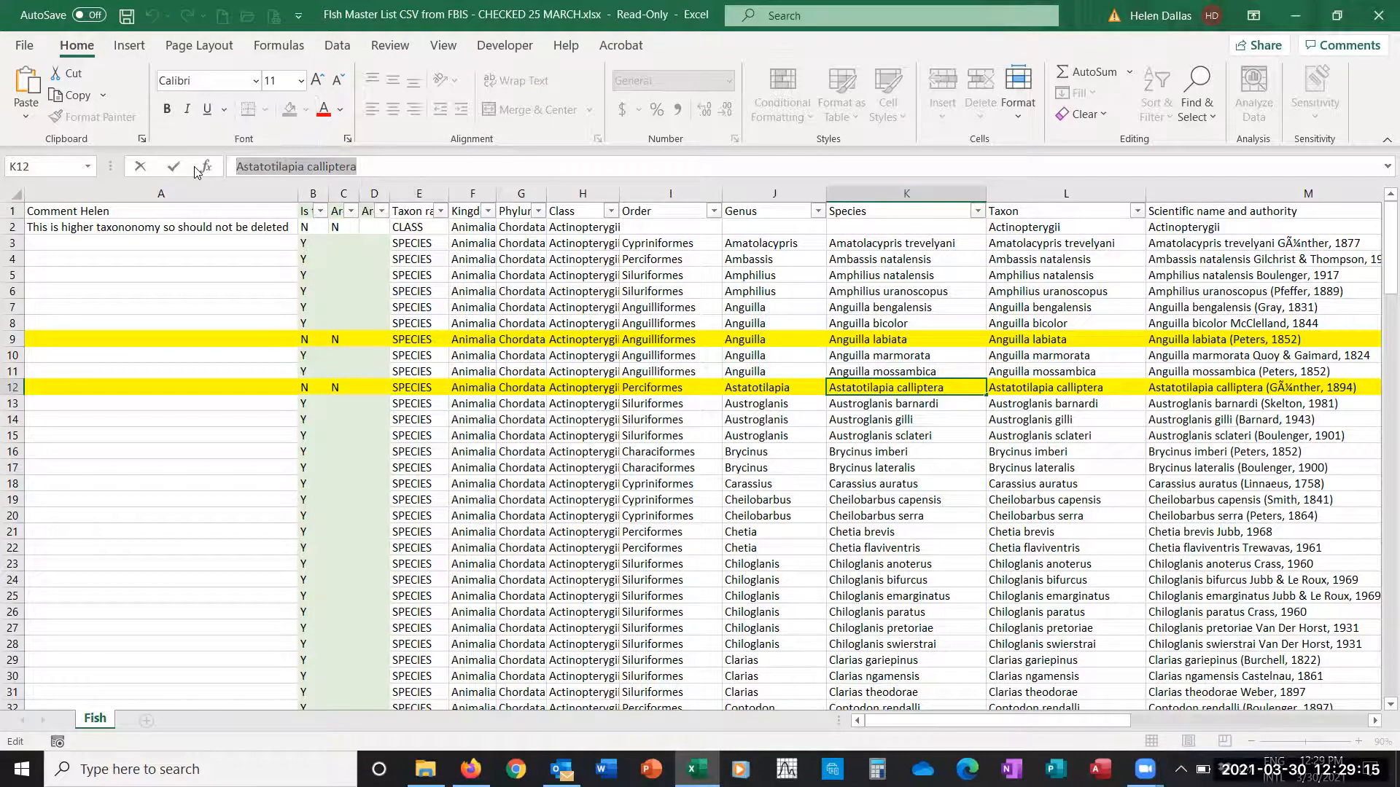
Switch back to the FBIS taxon management page and search the Fish group for Astatotilapia calliptera
key("alt+Tab")
left_click_drag(397, 378, 303, 375)
type("v")
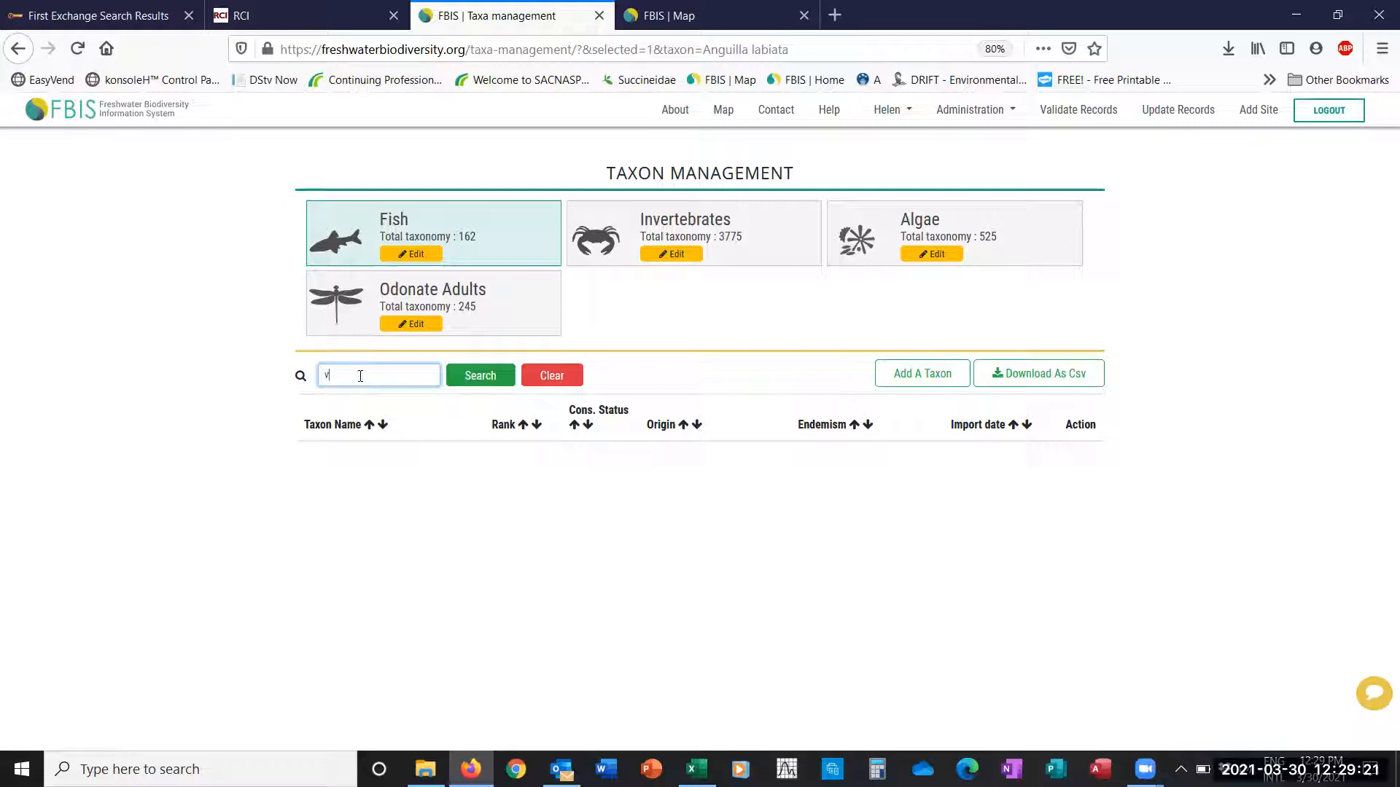
key("BackSpace")
key("ctrl+v")
left_click(469, 376)
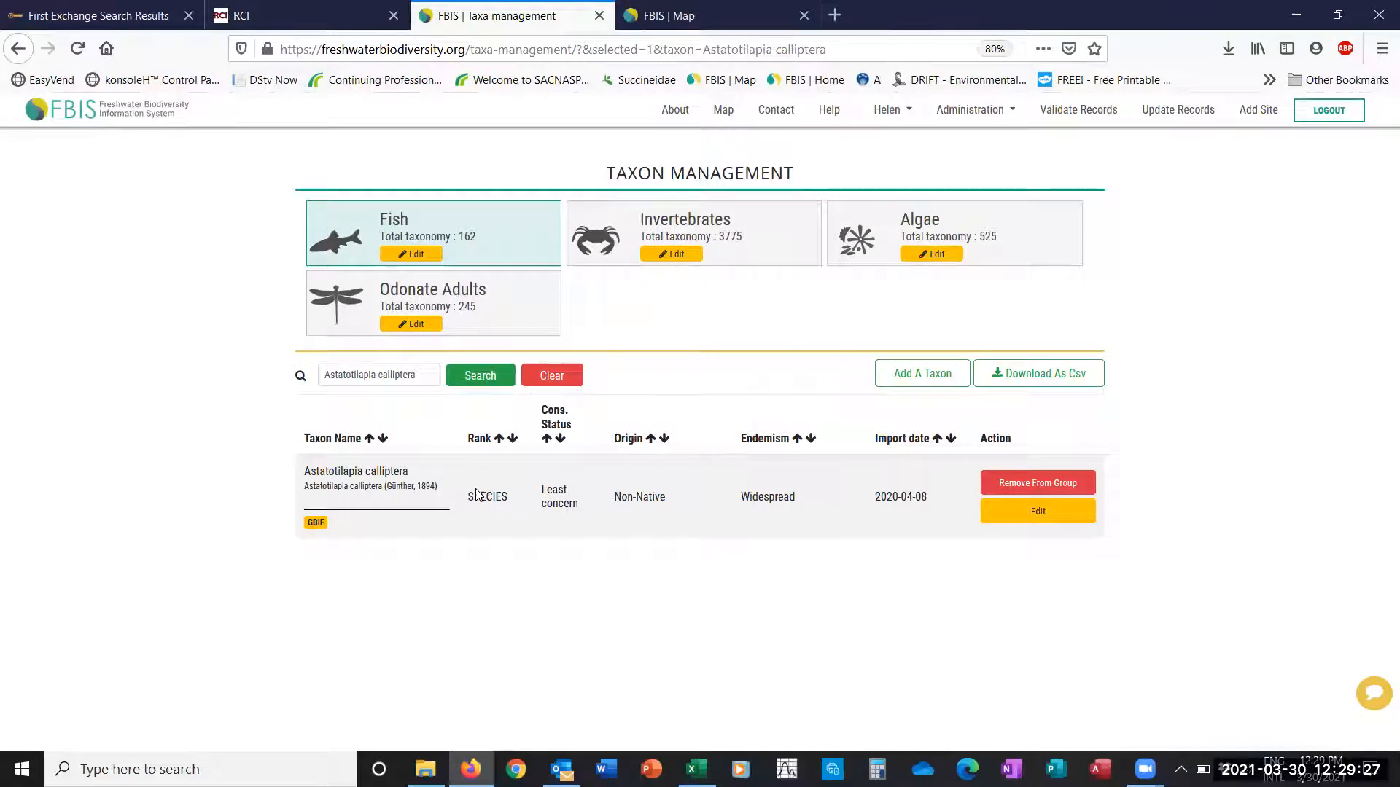
Search the FBIS map for records of Astatotilapia calliptera
left_click(707, 29)
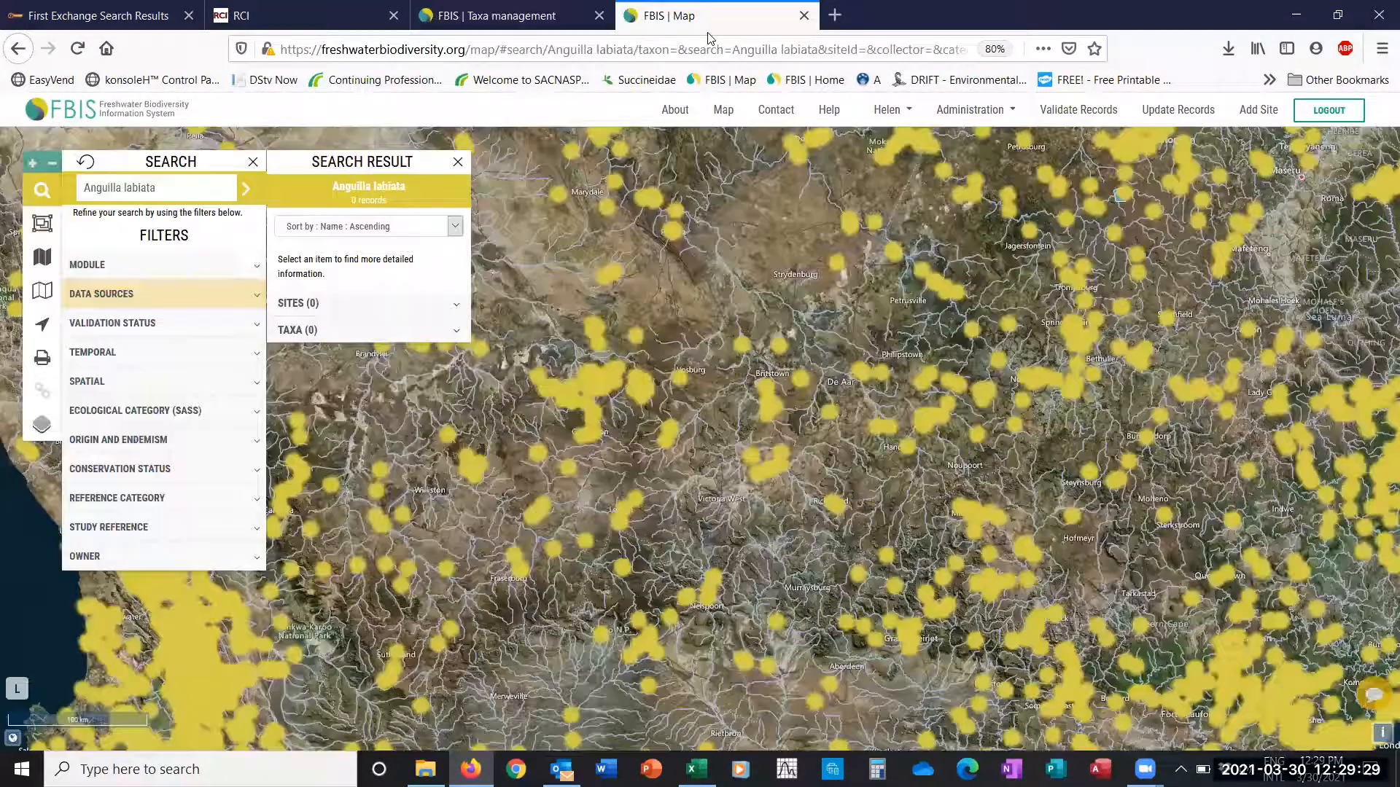
left_click_drag(83, 190, 15, 180)
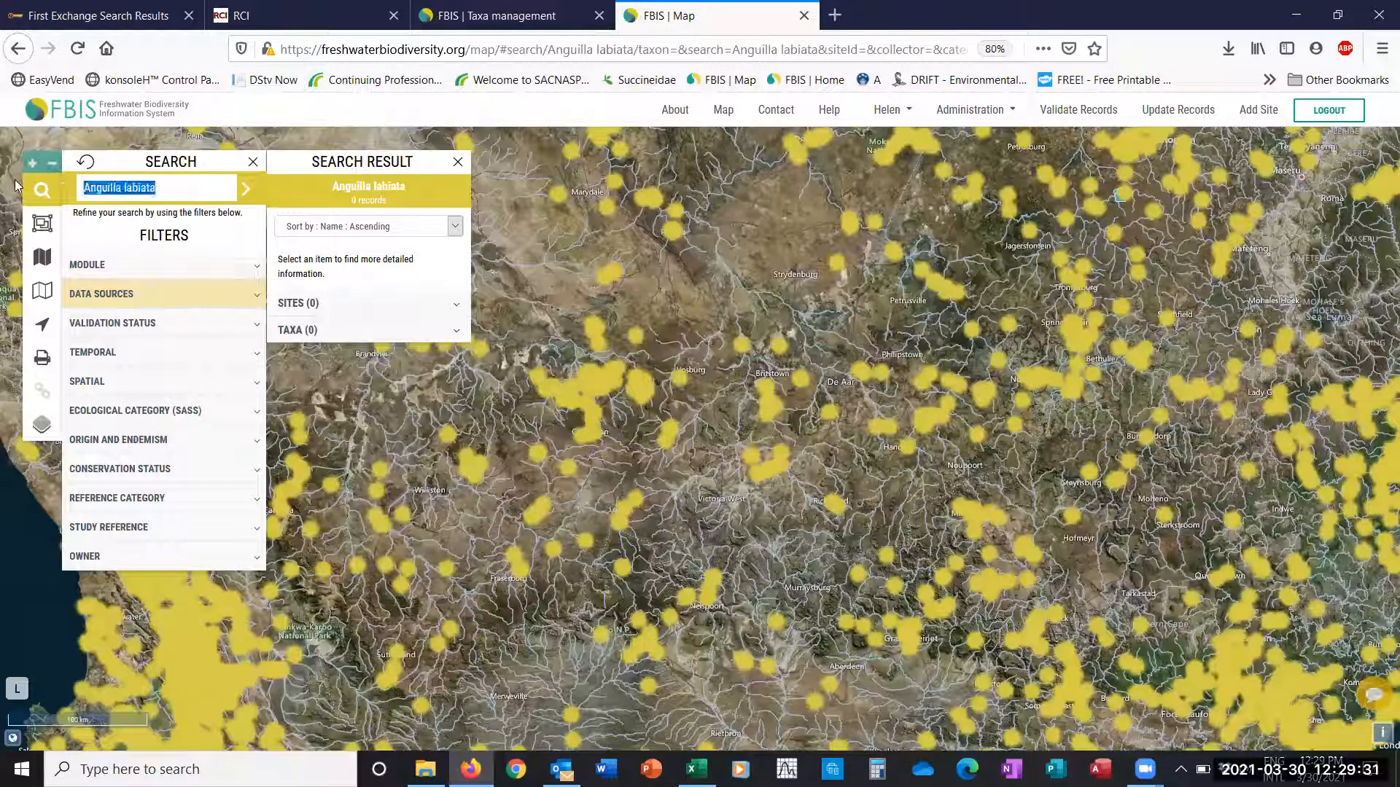
key("ctrl+v")
left_click(246, 191)
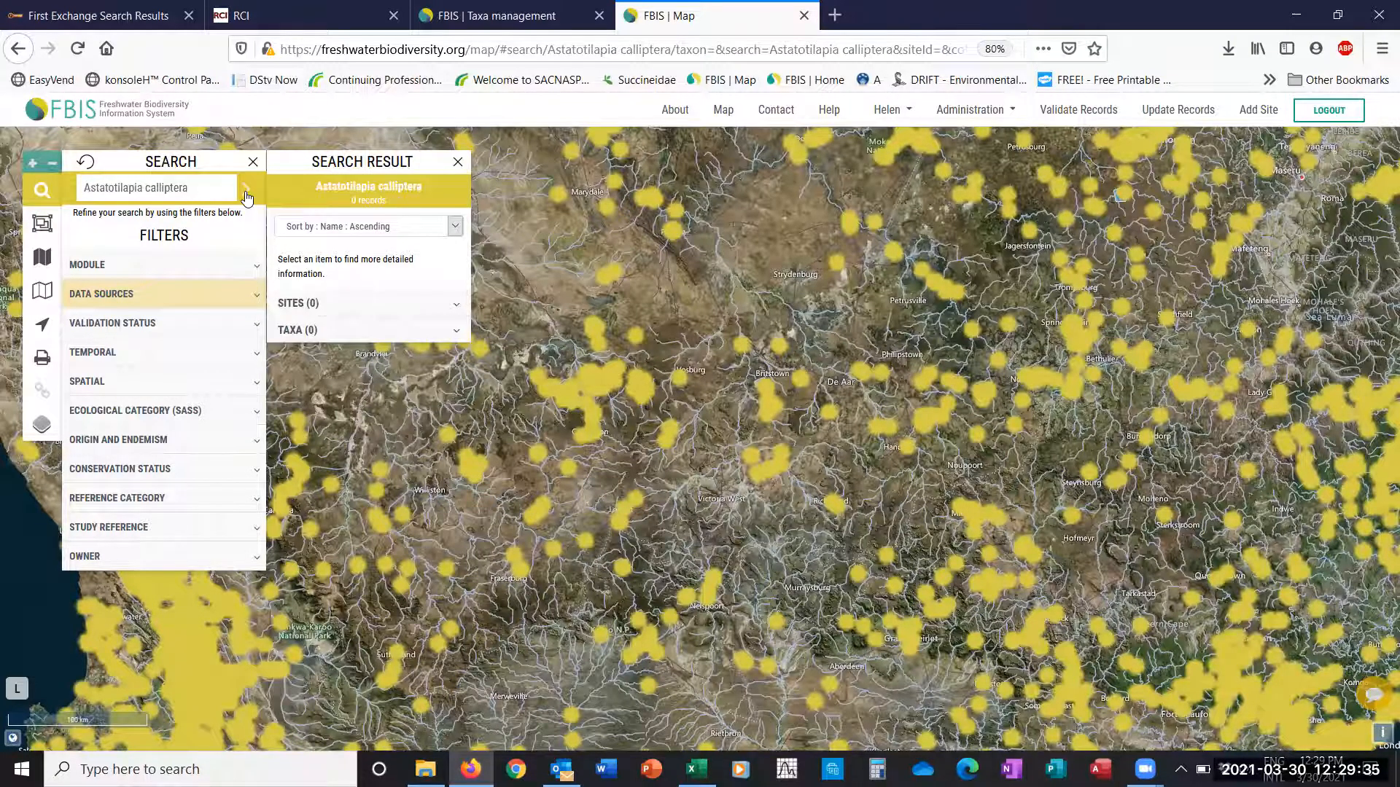
Return to taxon management and remove Astatotilapia calliptera from the Fish group, confirming the removal
left_click(516, 16)
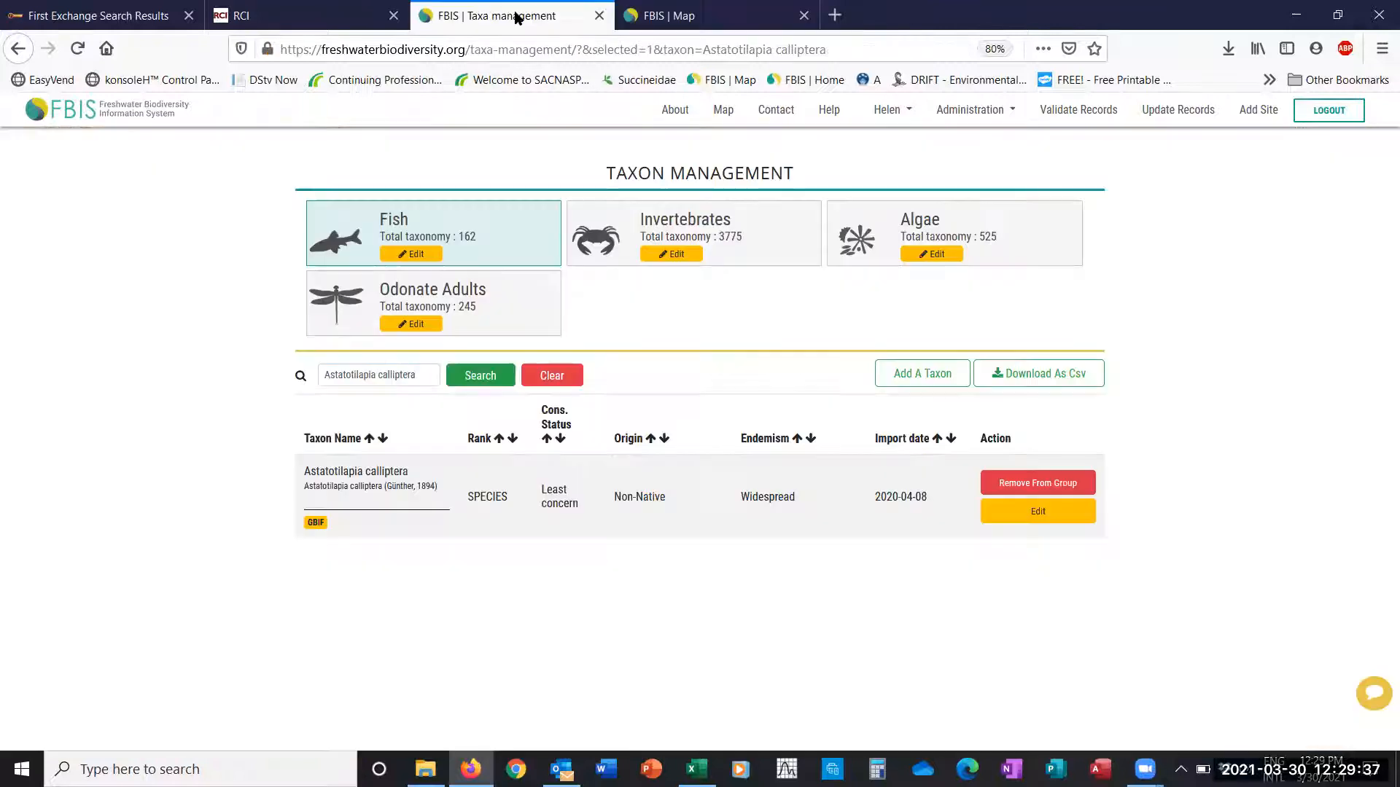
left_click(1043, 485)
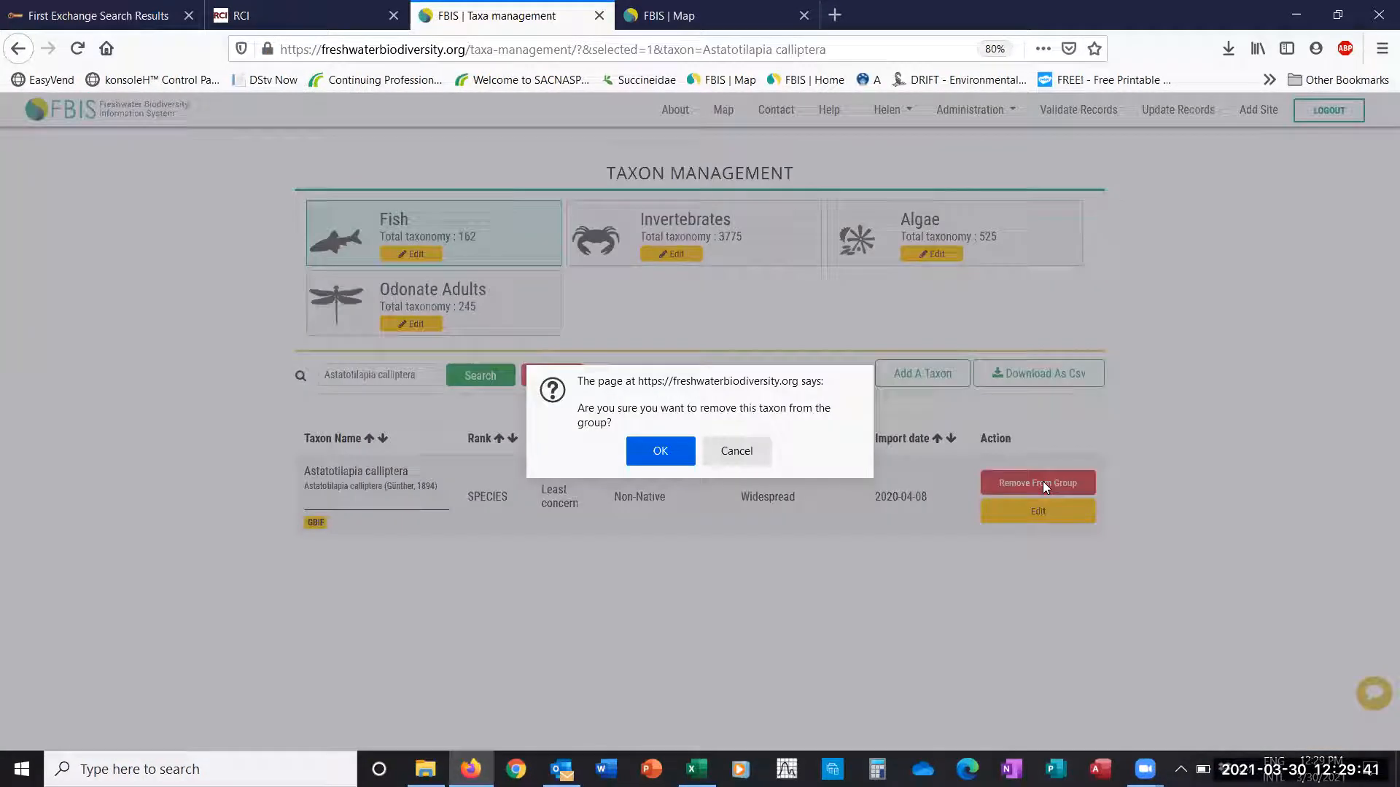
left_click(660, 452)
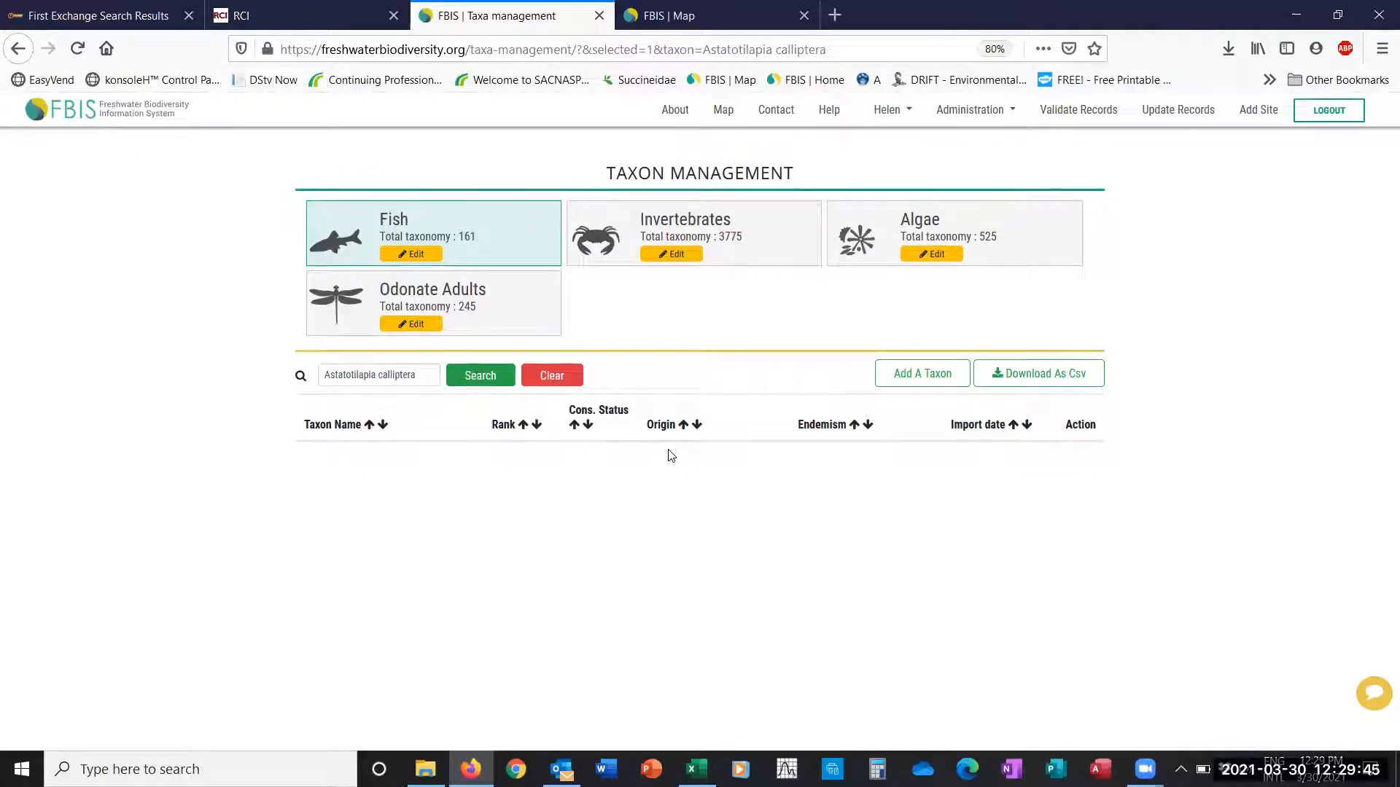
Switch to the Excel fish master list and copy the next highlighted species name, Cyphomyrus discorhynchus, from row 36
key("alt+Tab")
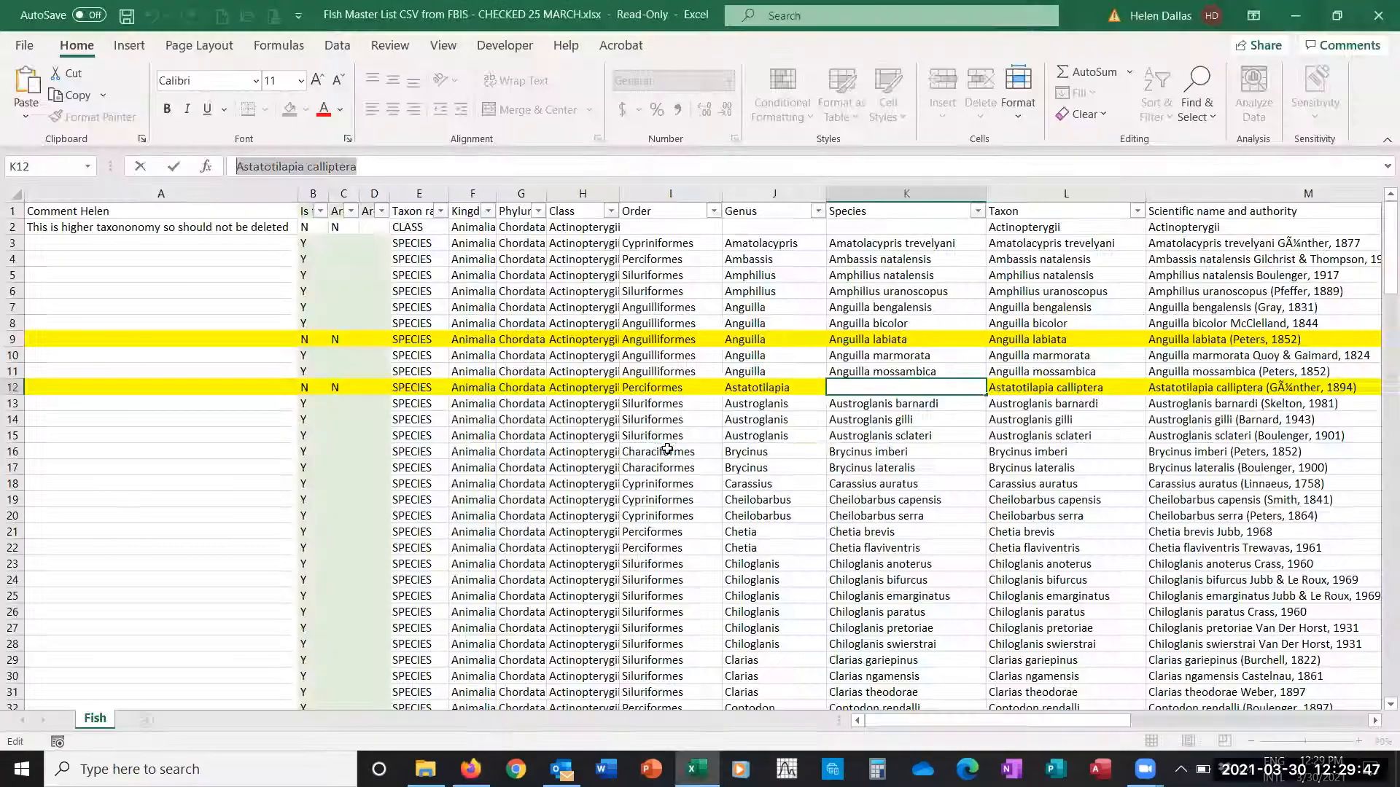
left_click(840, 451)
scroll(858, 493, "down", 6)
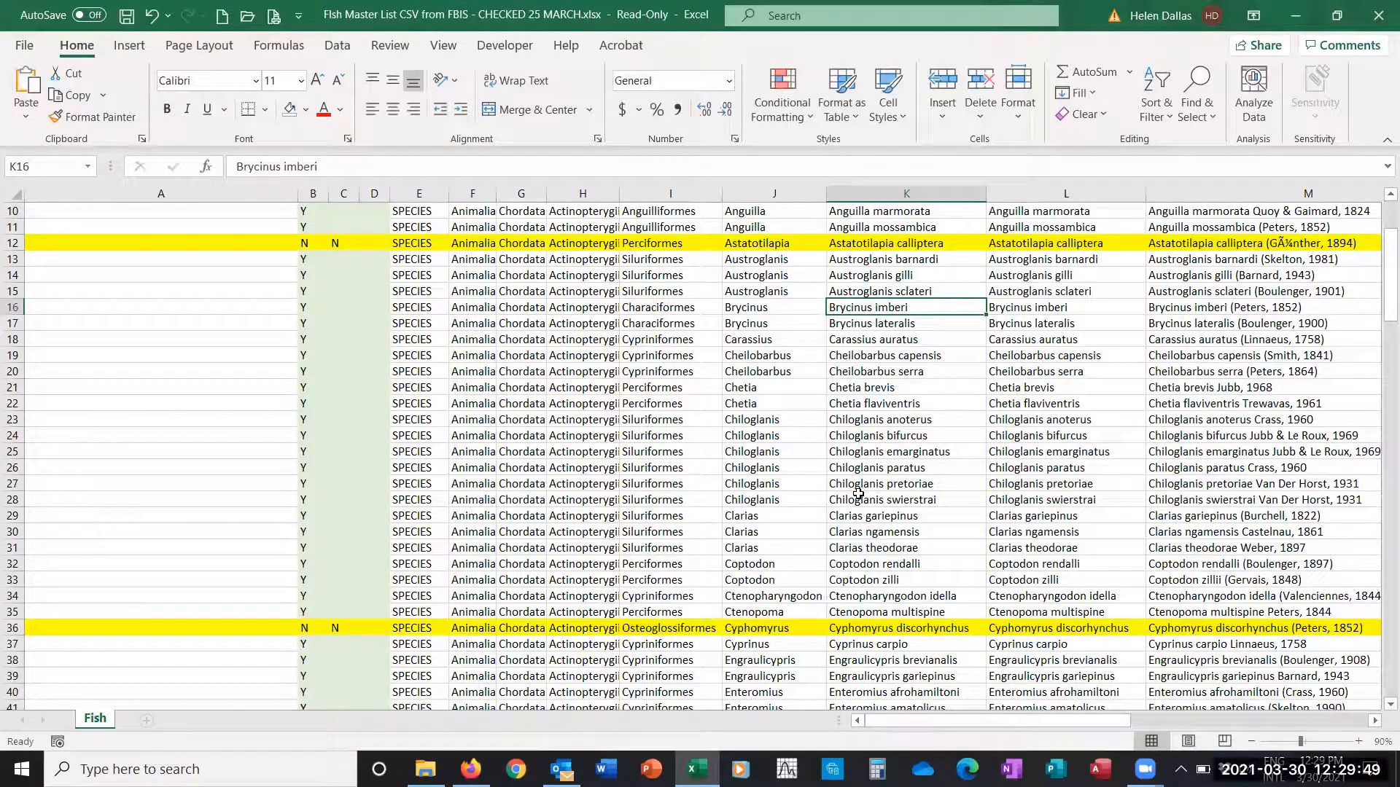
left_click(898, 485)
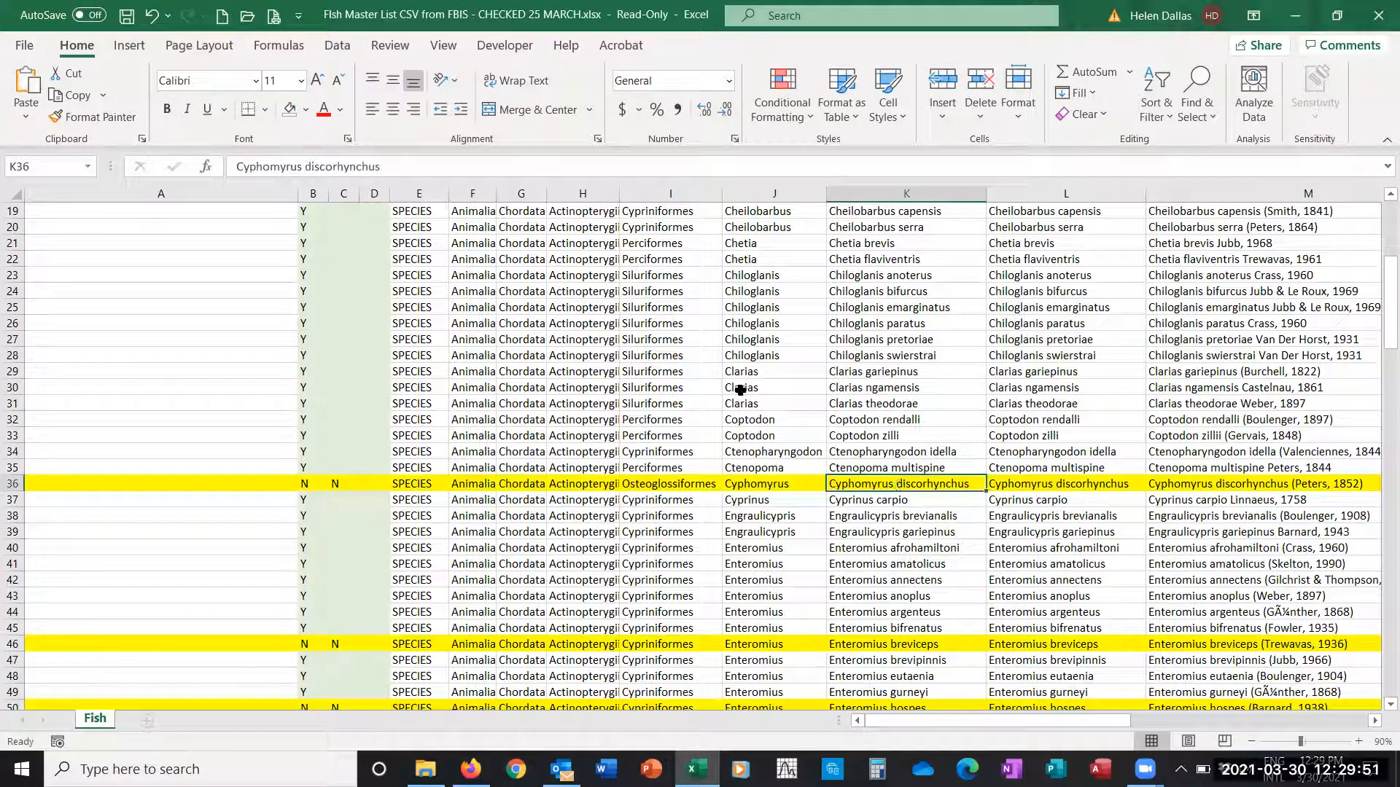
left_click_drag(423, 167, 197, 152)
key("ctrl+c")
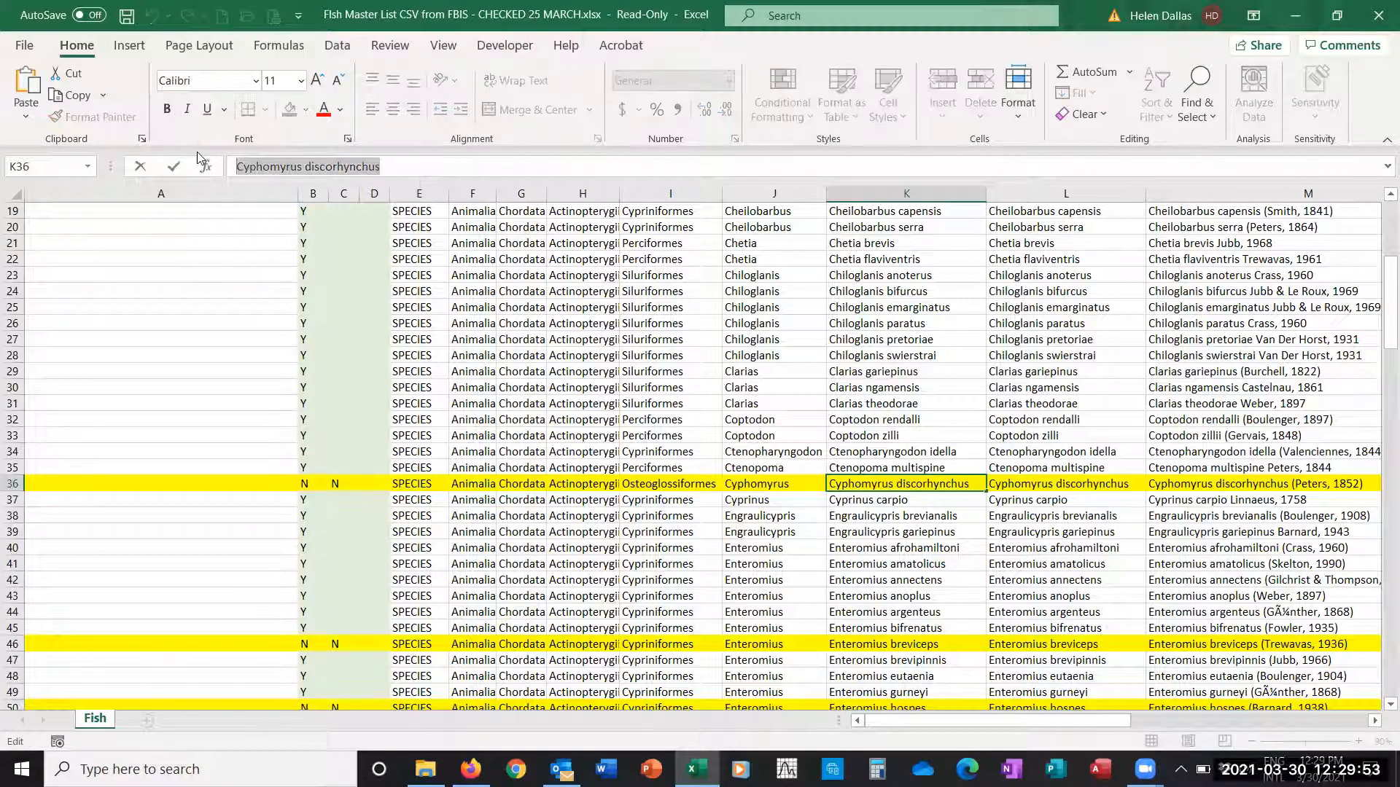
Switch back to the FBIS taxon management page and search the Fish group for Cyphomyrus discorhynchus
key("alt+Tab")
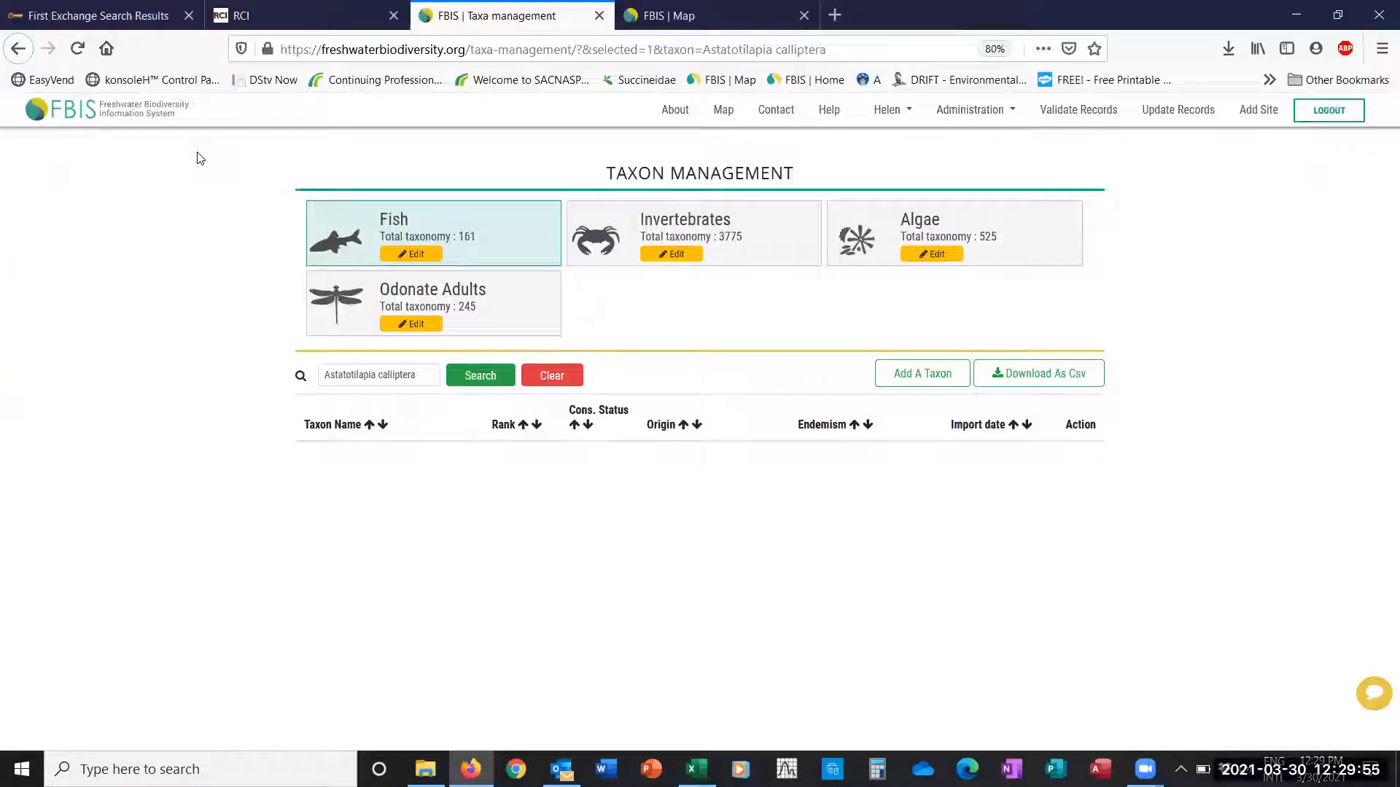
left_click_drag(428, 374, 277, 377)
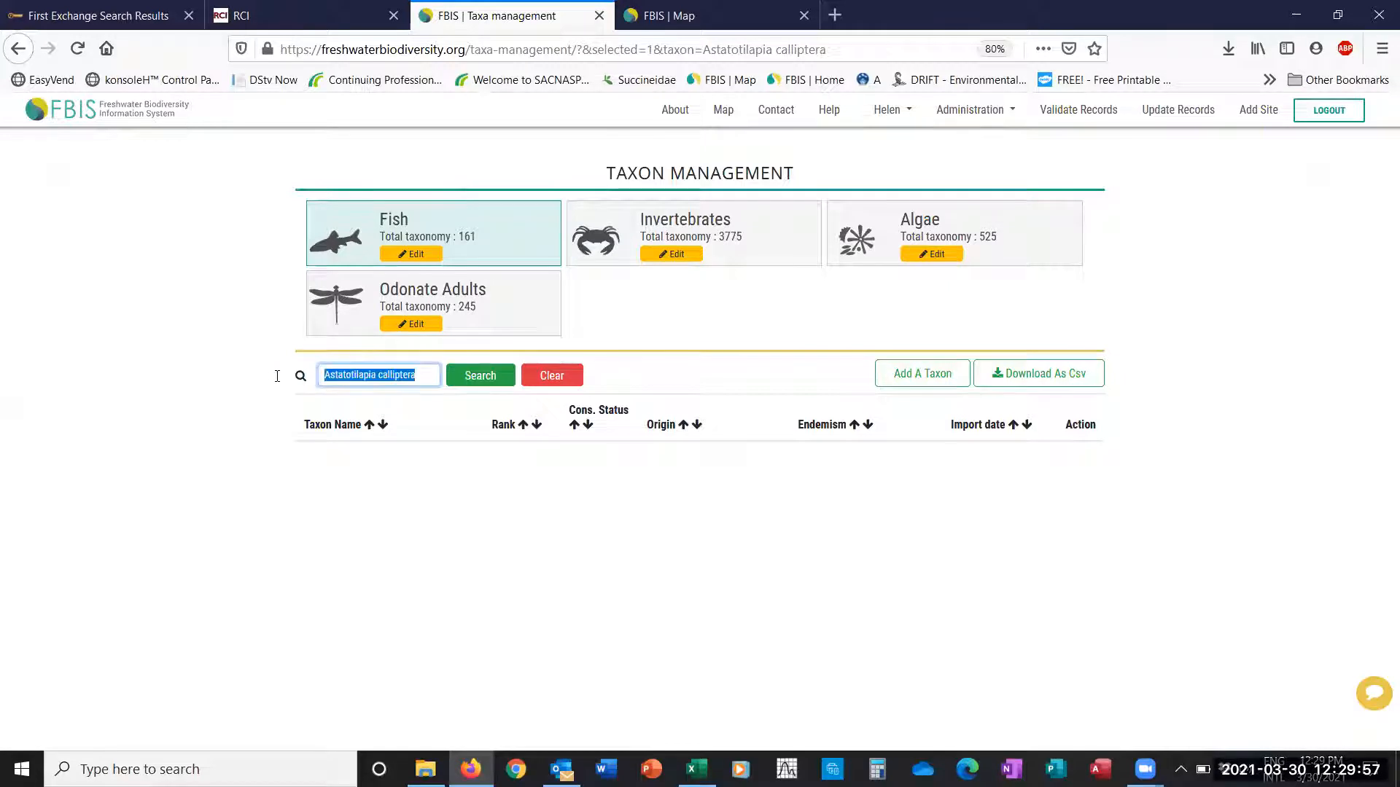
key("ctrl+v")
left_click(477, 379)
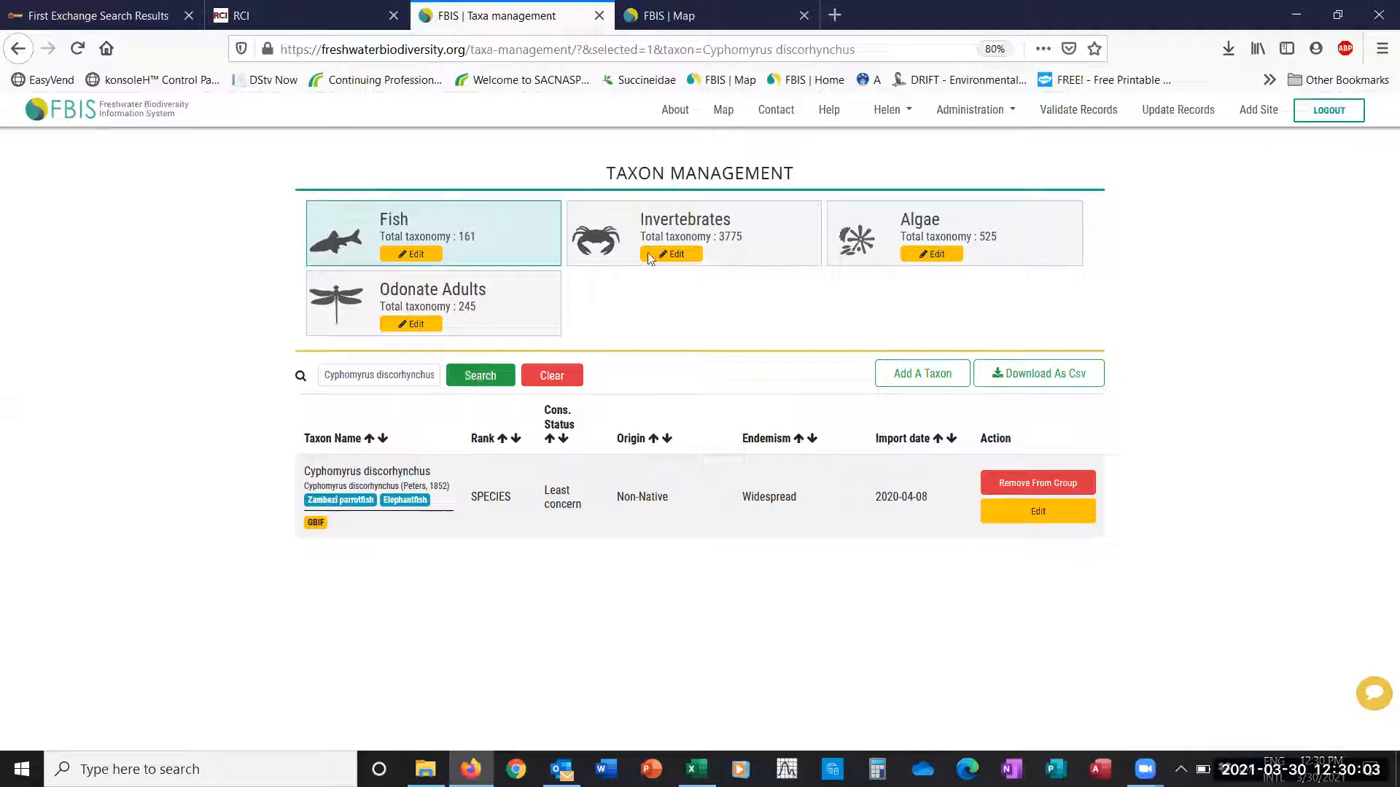
Search the FBIS map for records of Cyphomyrus discorhynchus
left_click(656, 18)
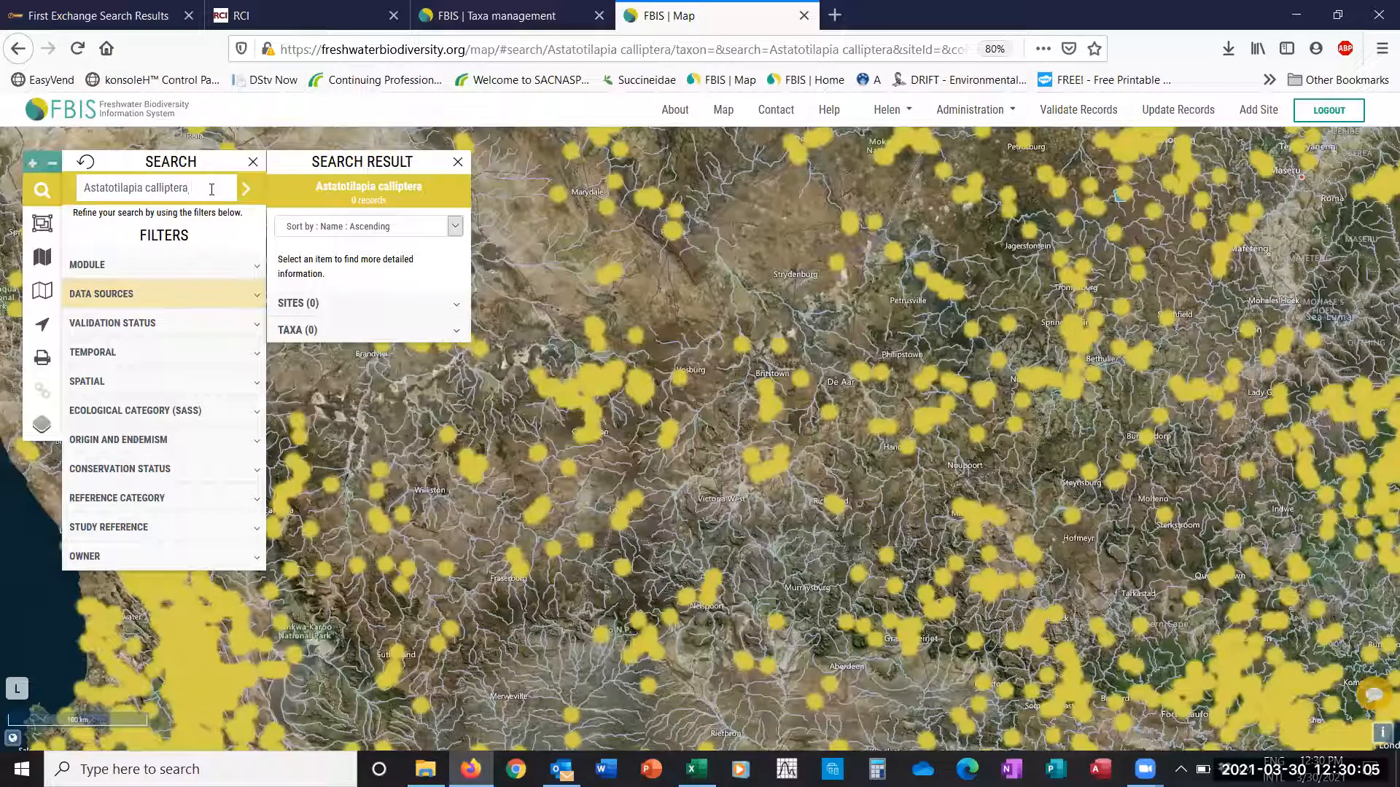
triple_click(208, 187)
key("BackSpace")
key("ctrl+v")
left_click(246, 189)
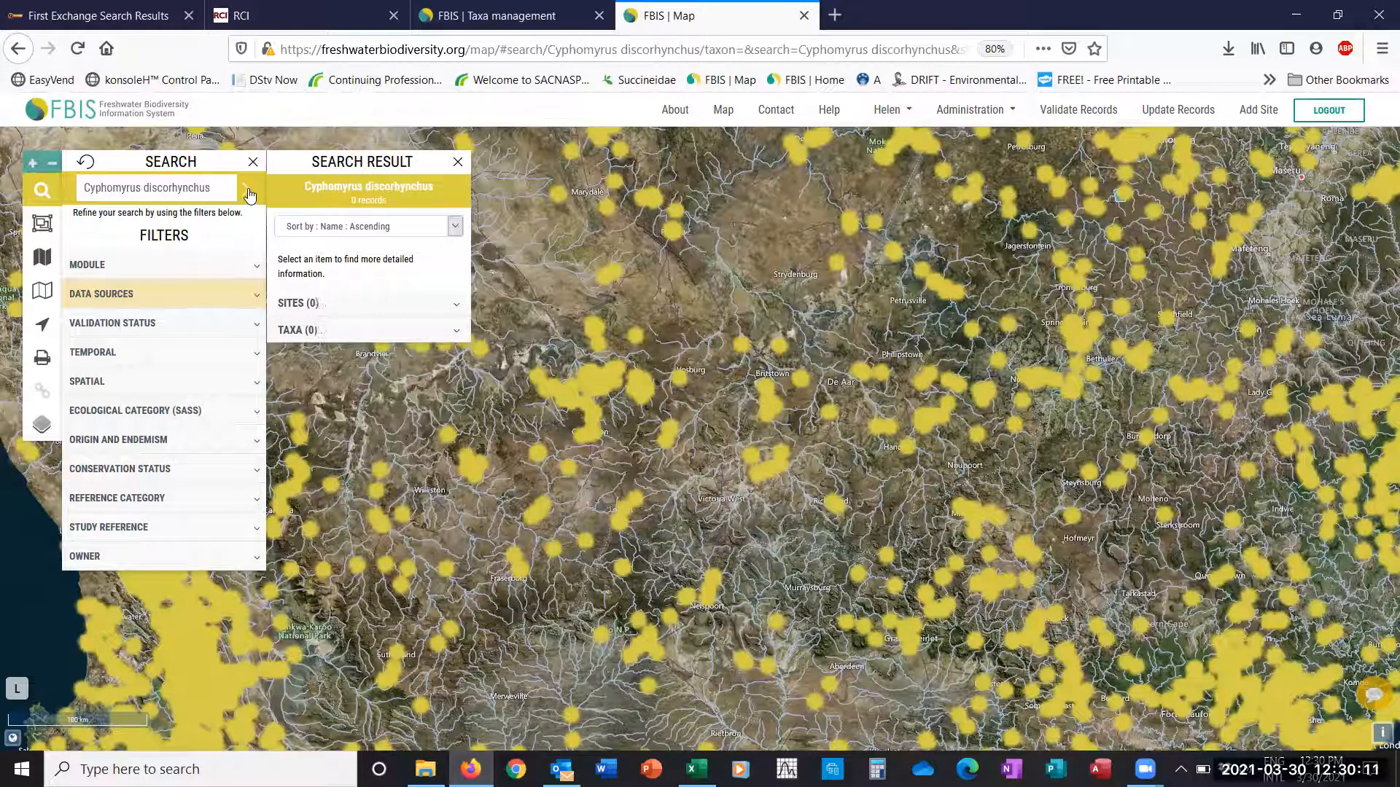
Return to taxon management and remove Cyphomyrus discorhynchus from the Fish group, confirming the removal
left_click(508, 19)
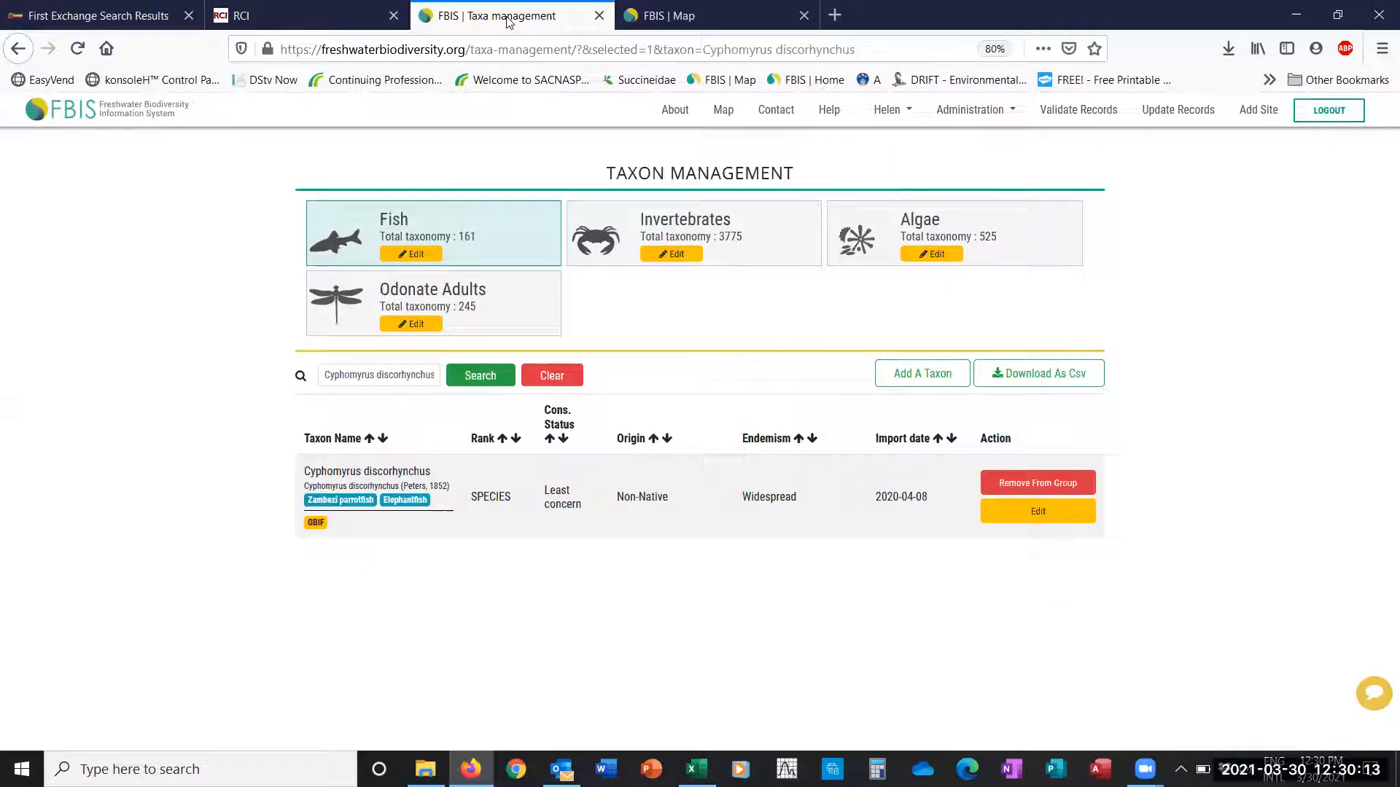
left_click(1046, 481)
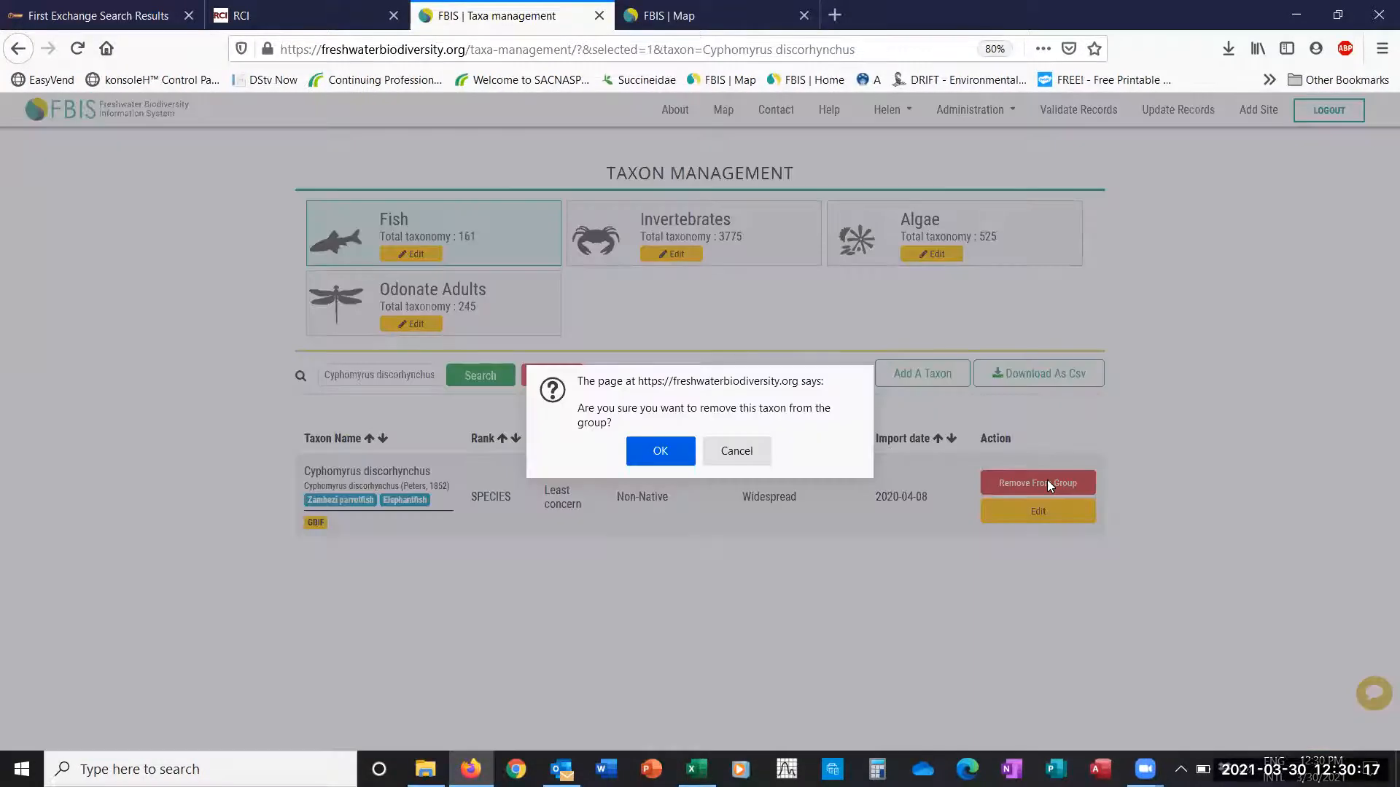
left_click(668, 457)
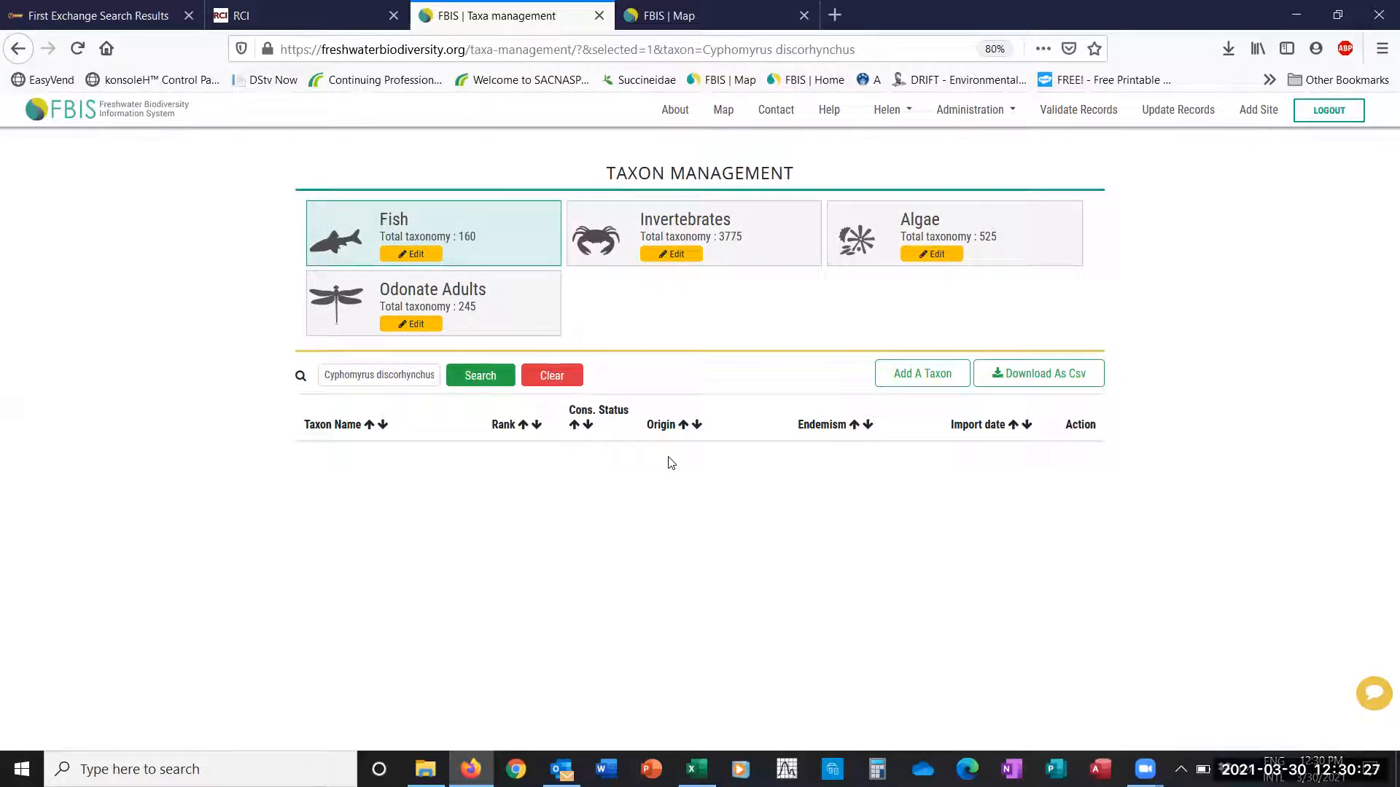
Switch to the Excel fish master list and copy the next highlighted species name, Enteromius breviceps, from row 46
key("alt+Tab")
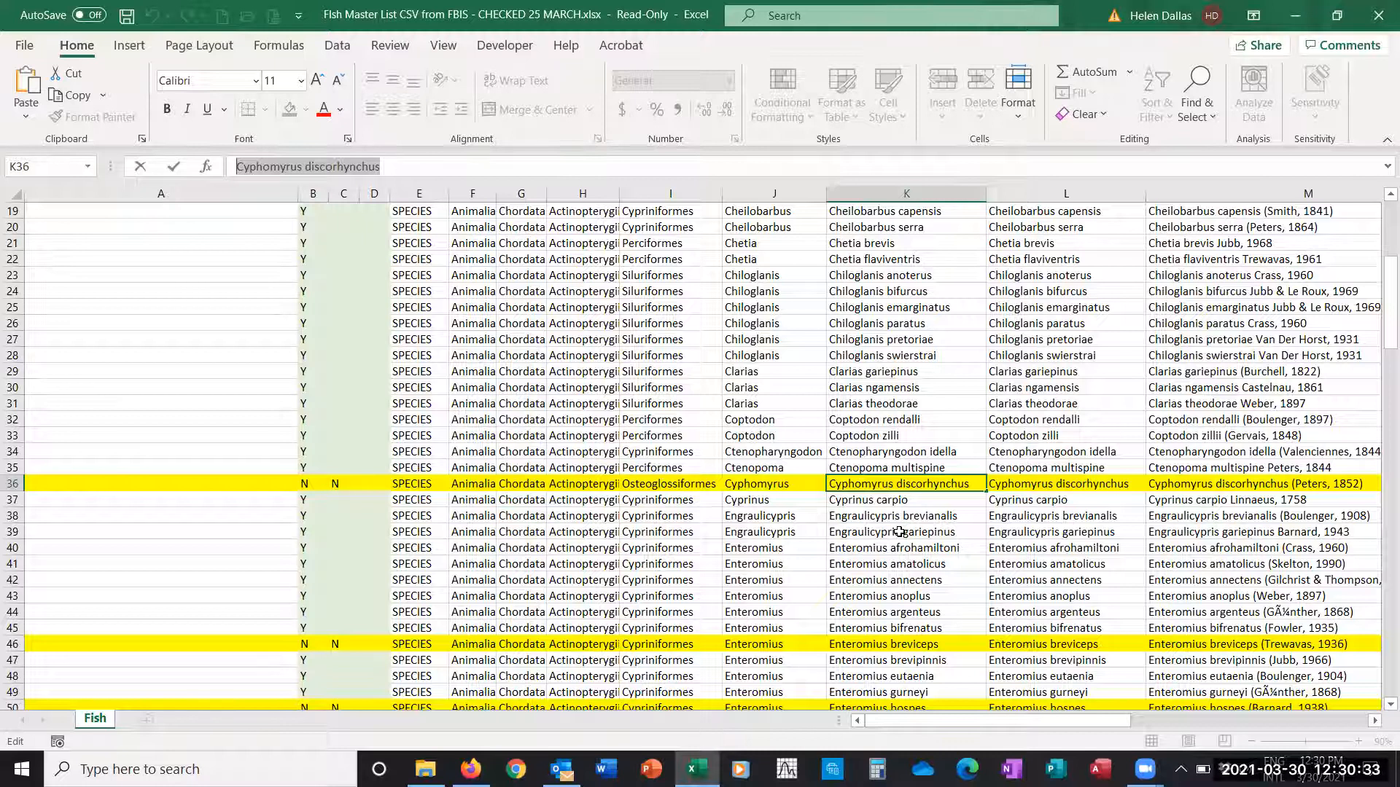
left_click(893, 645)
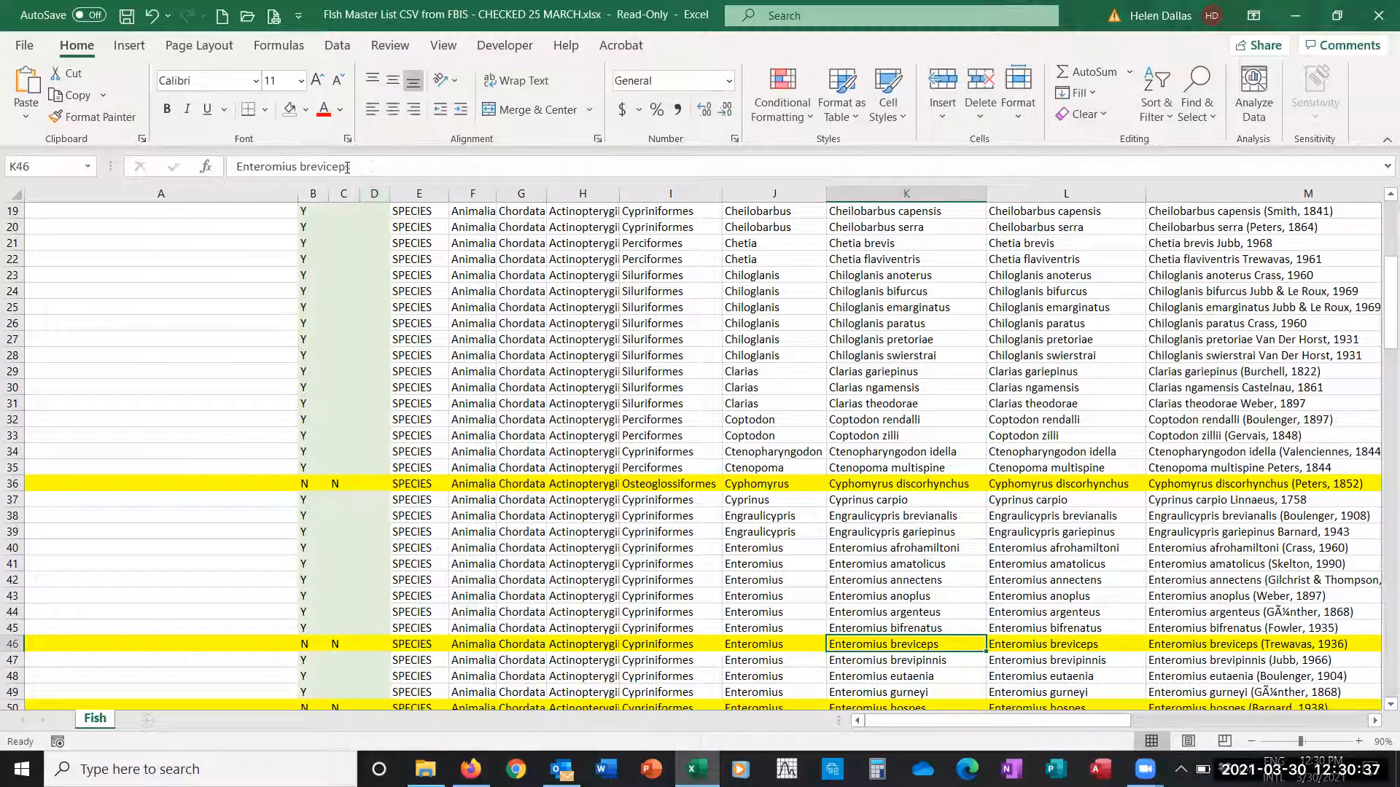
triple_click(289, 167)
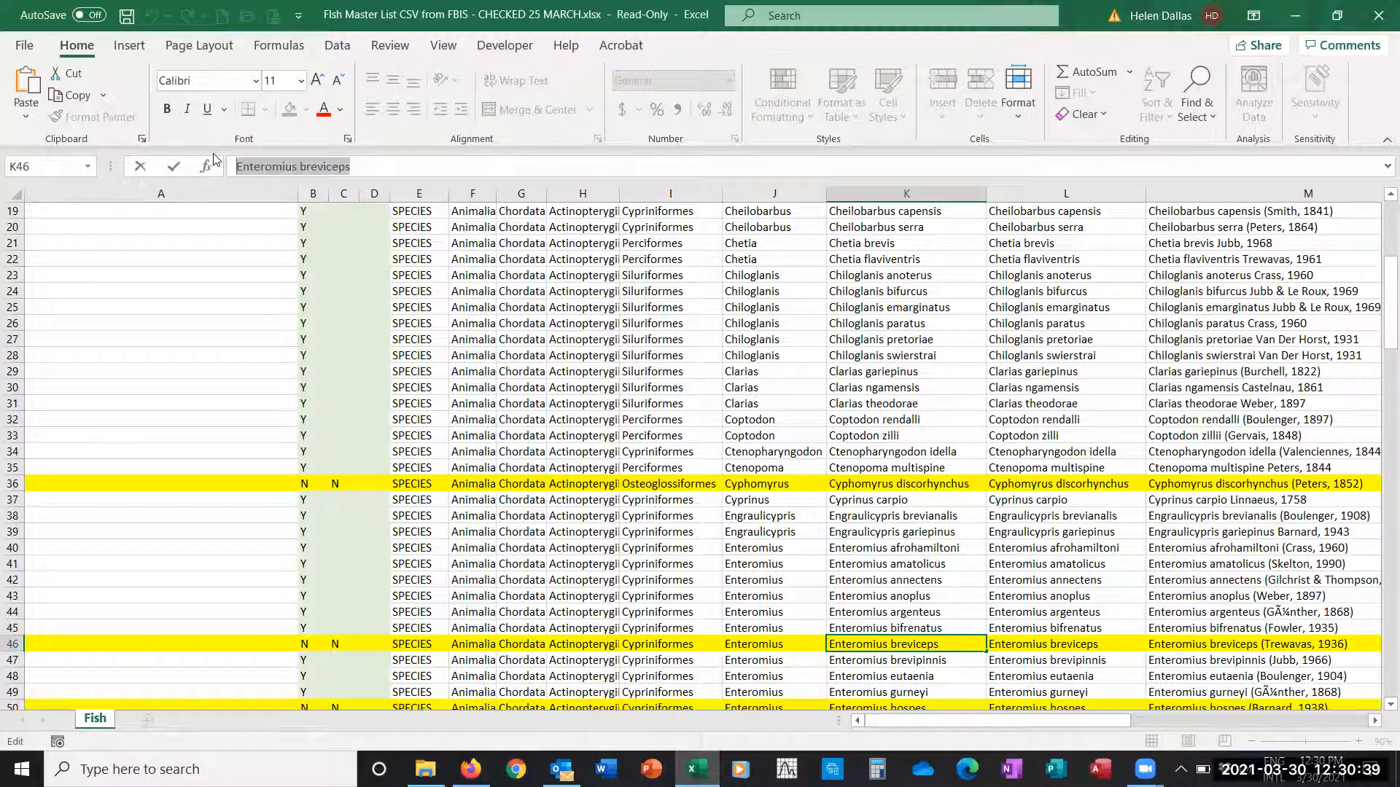
Switch back to the FBIS taxon management page and search the Fish group for Enteromius breviceps
key("alt+Tab")
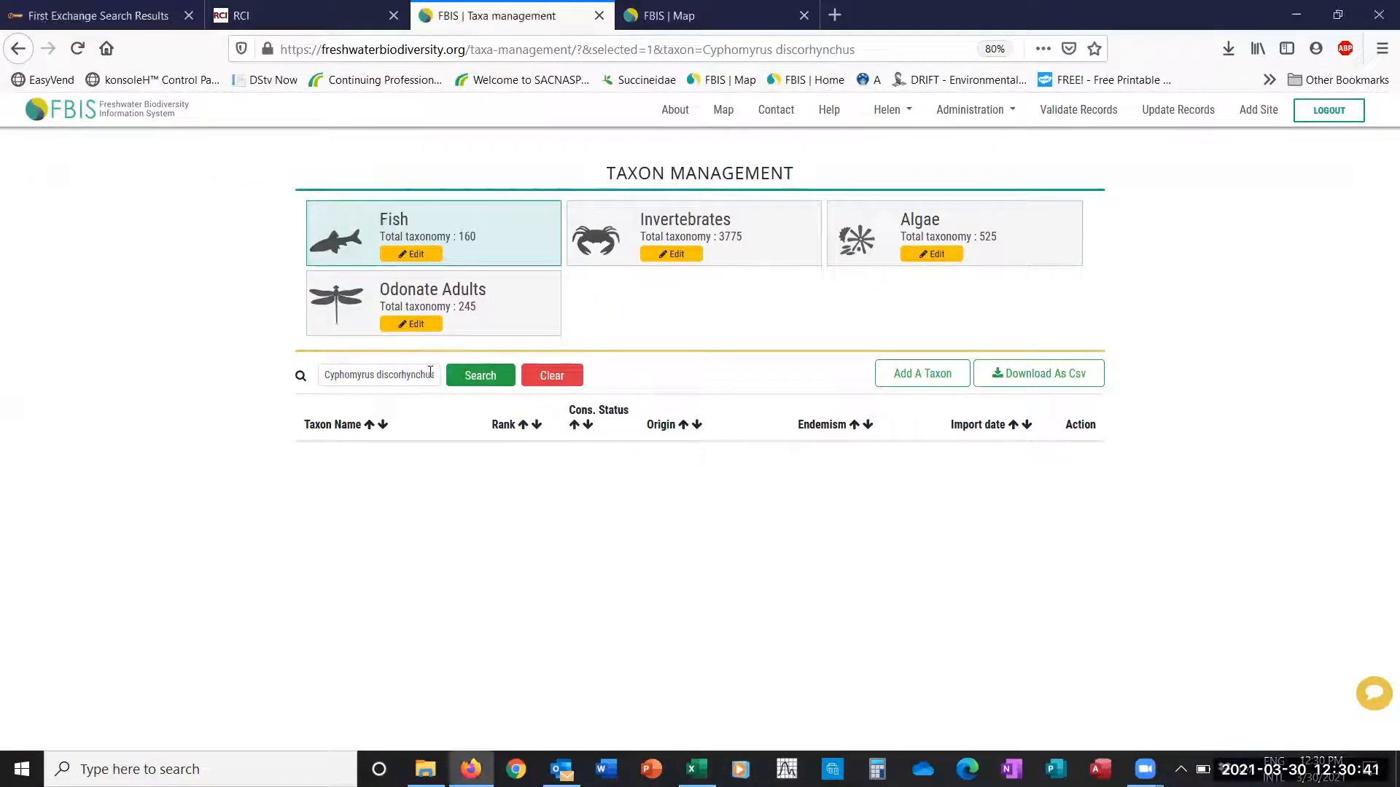
left_click_drag(435, 376, 267, 376)
type("Enteromius breviceps")
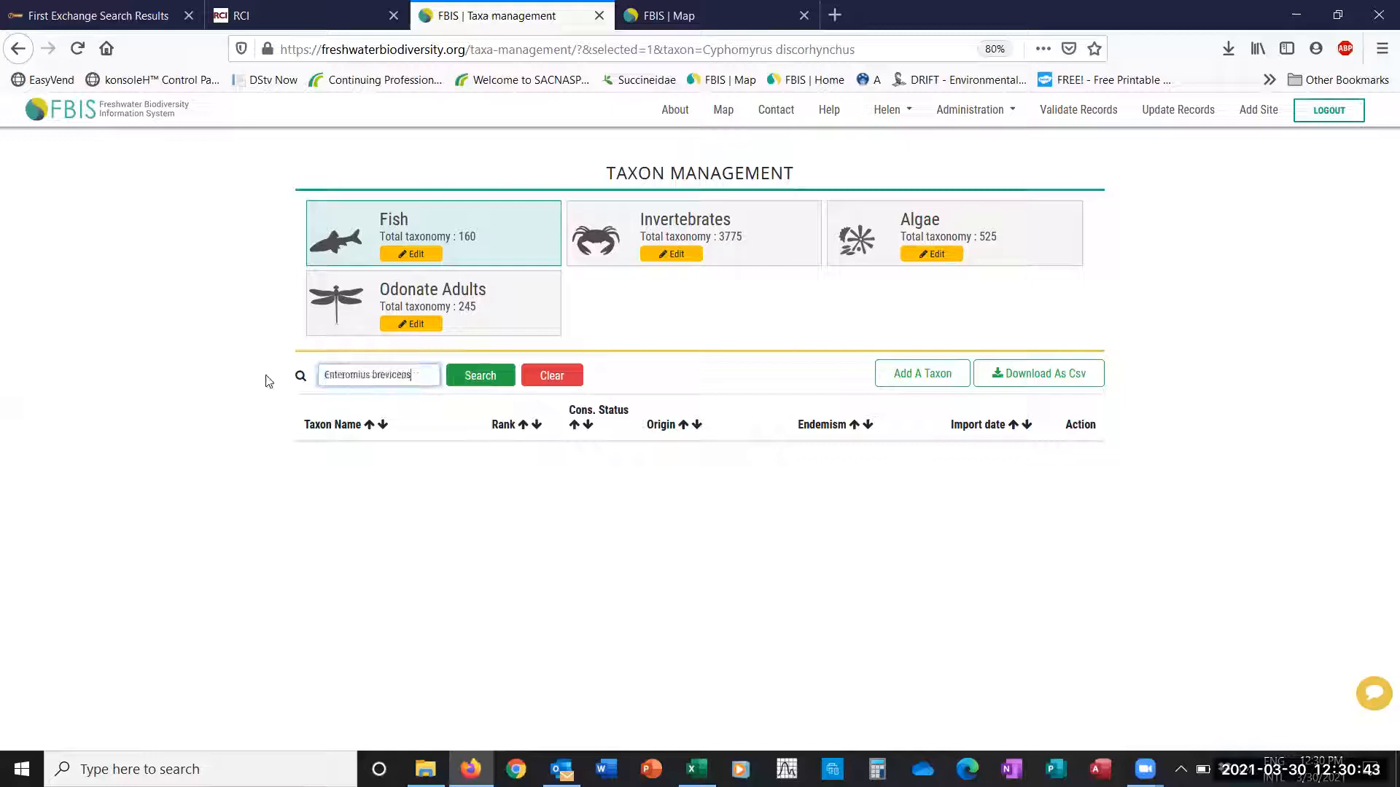
left_click(488, 376)
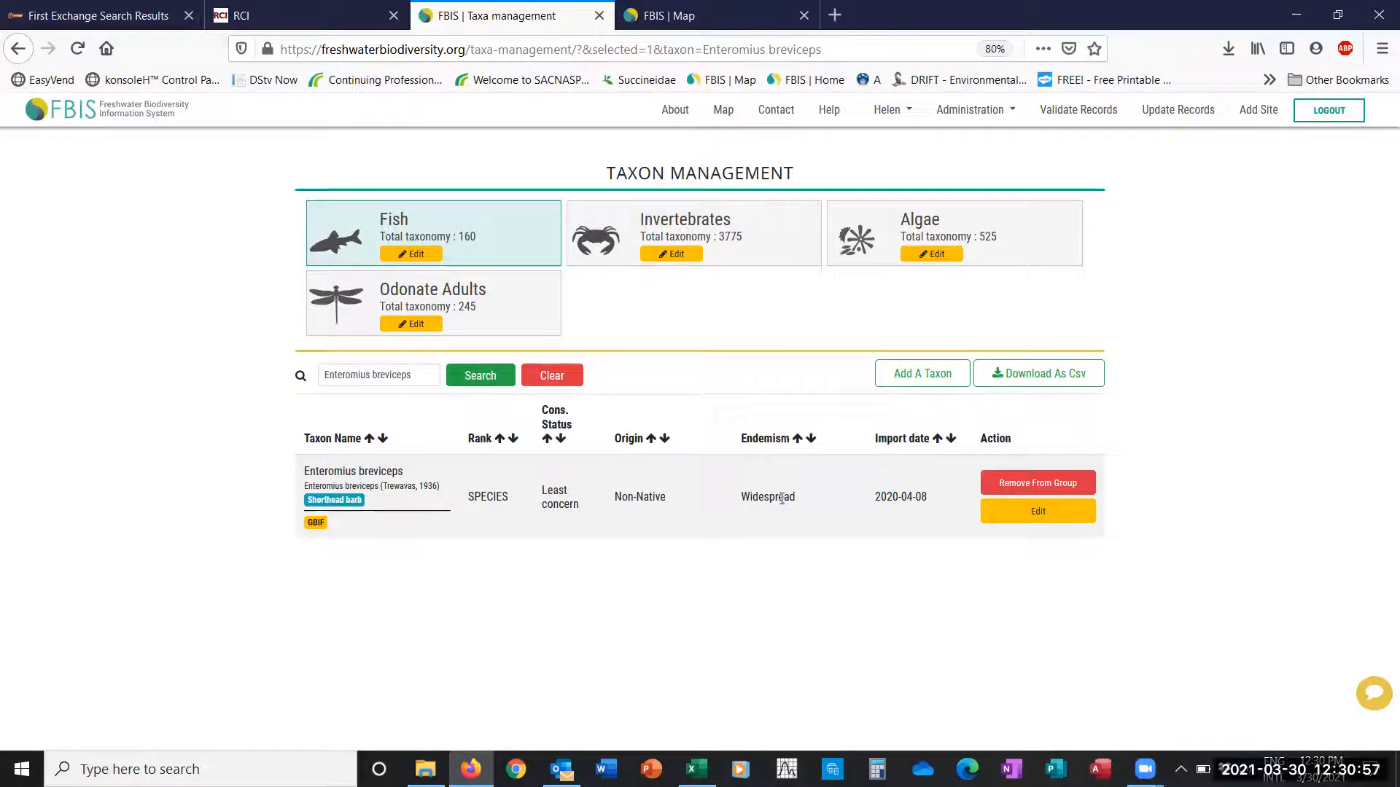
Open the Enteromius breviceps record for editing and review the available Endemism and Origin options
left_click(1039, 513)
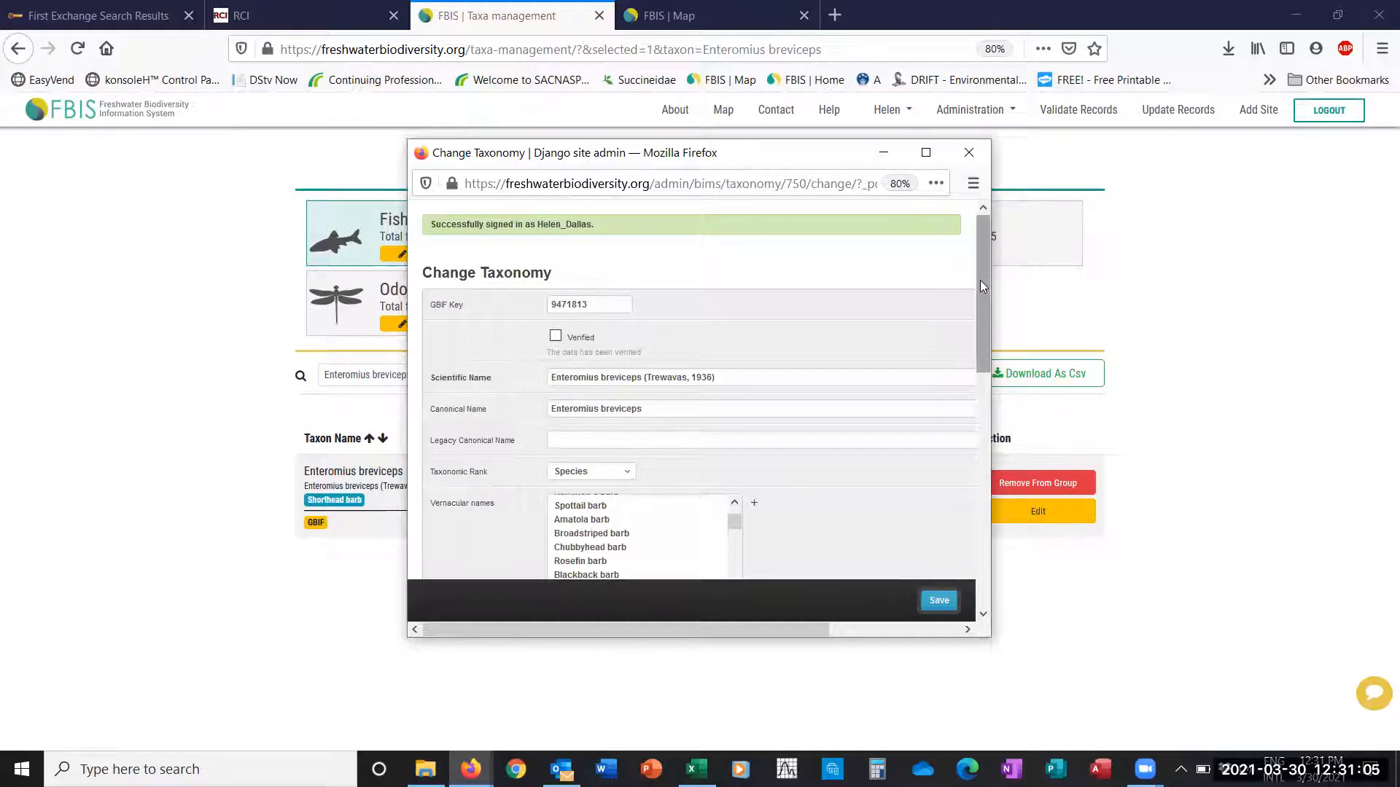
left_click_drag(980, 280, 996, 459)
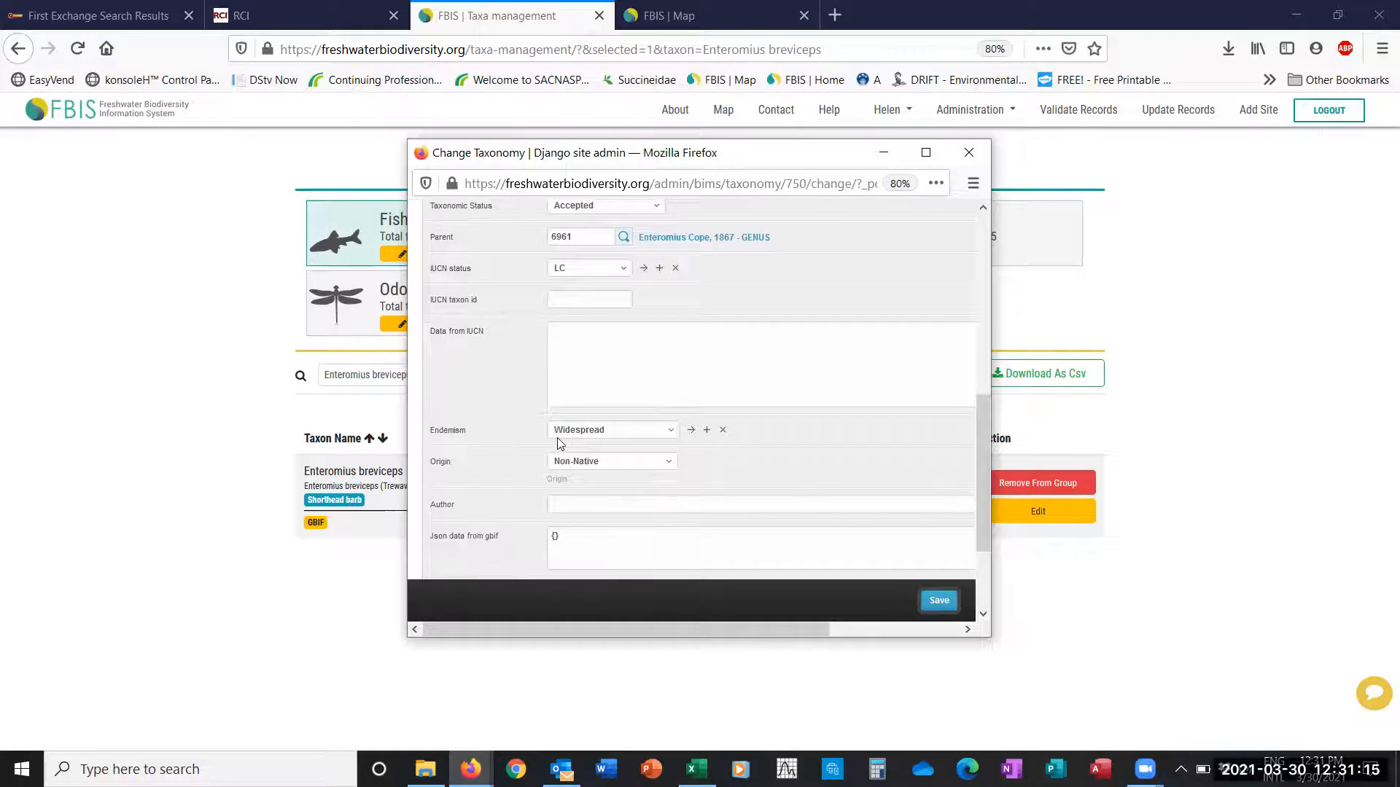
left_click(673, 435)
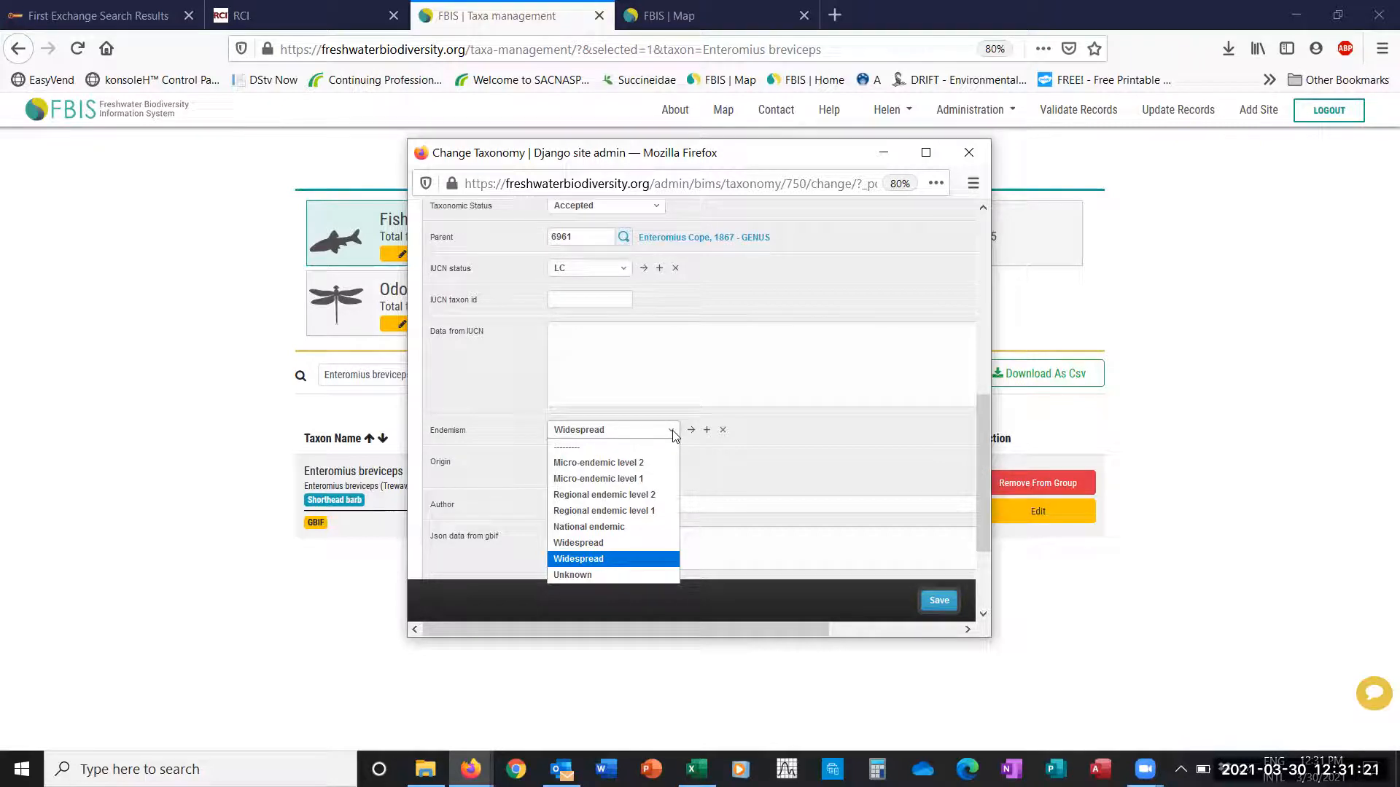
left_click(673, 435)
left_click(671, 462)
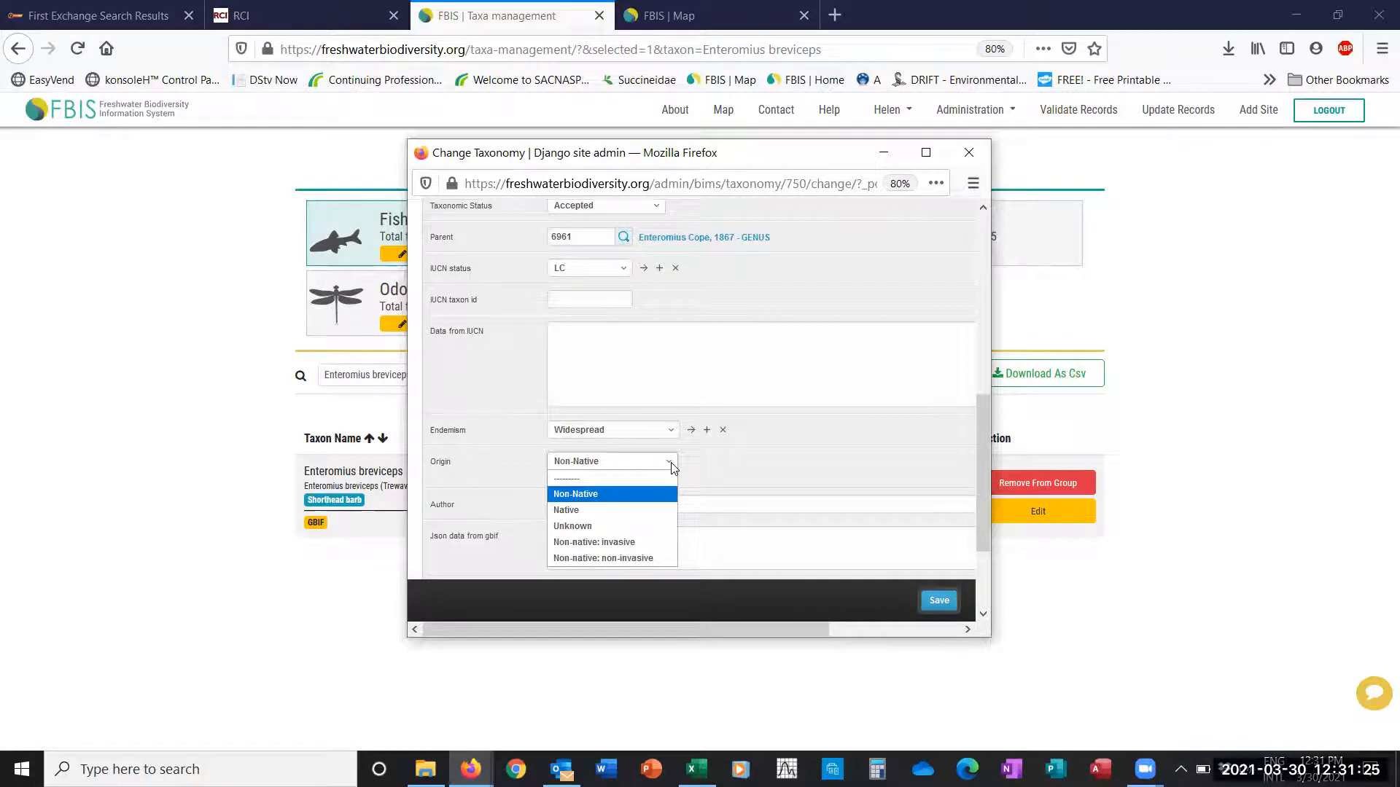
left_click(672, 467)
Save the Enteromius breviceps taxonomy record and close its editing window
left_click_drag(981, 496, 783, 363)
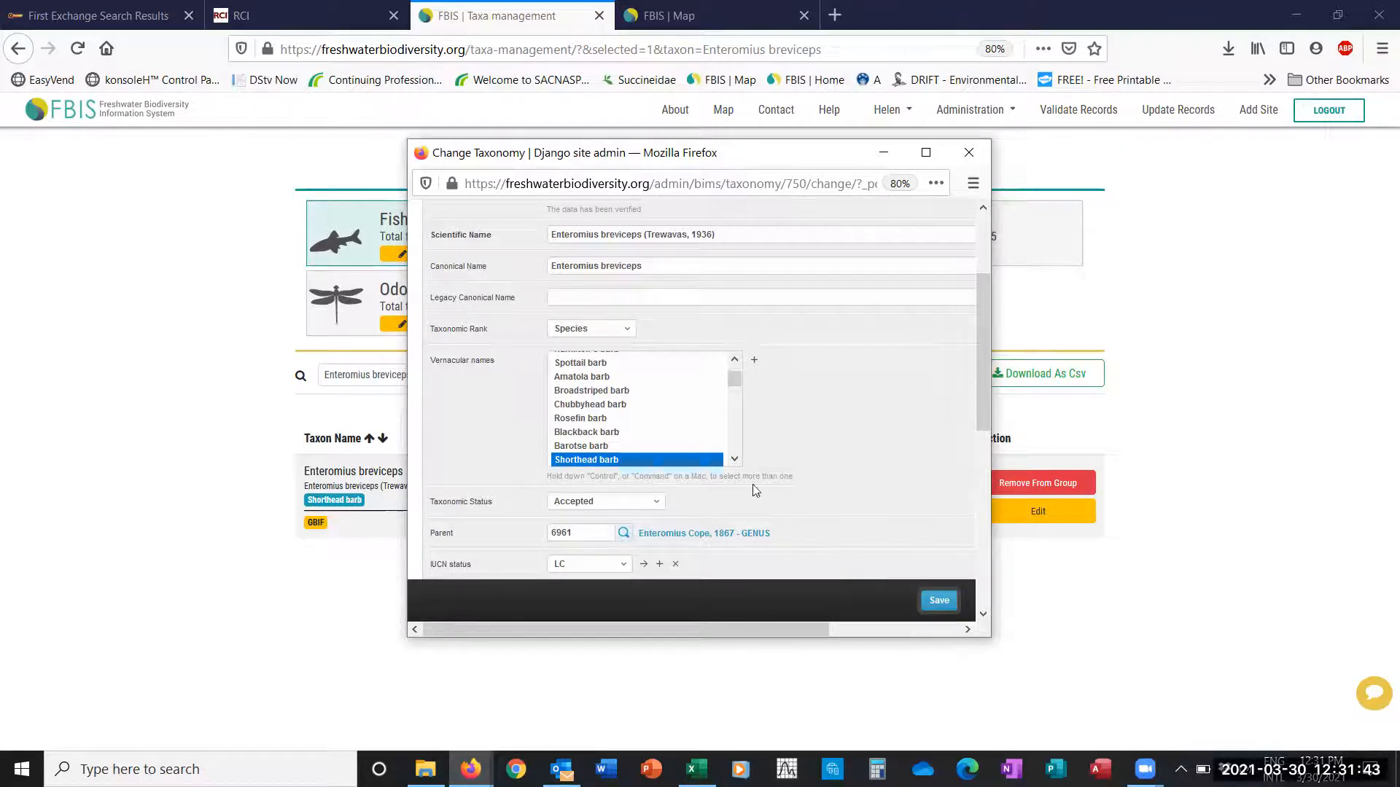
left_click(939, 601)
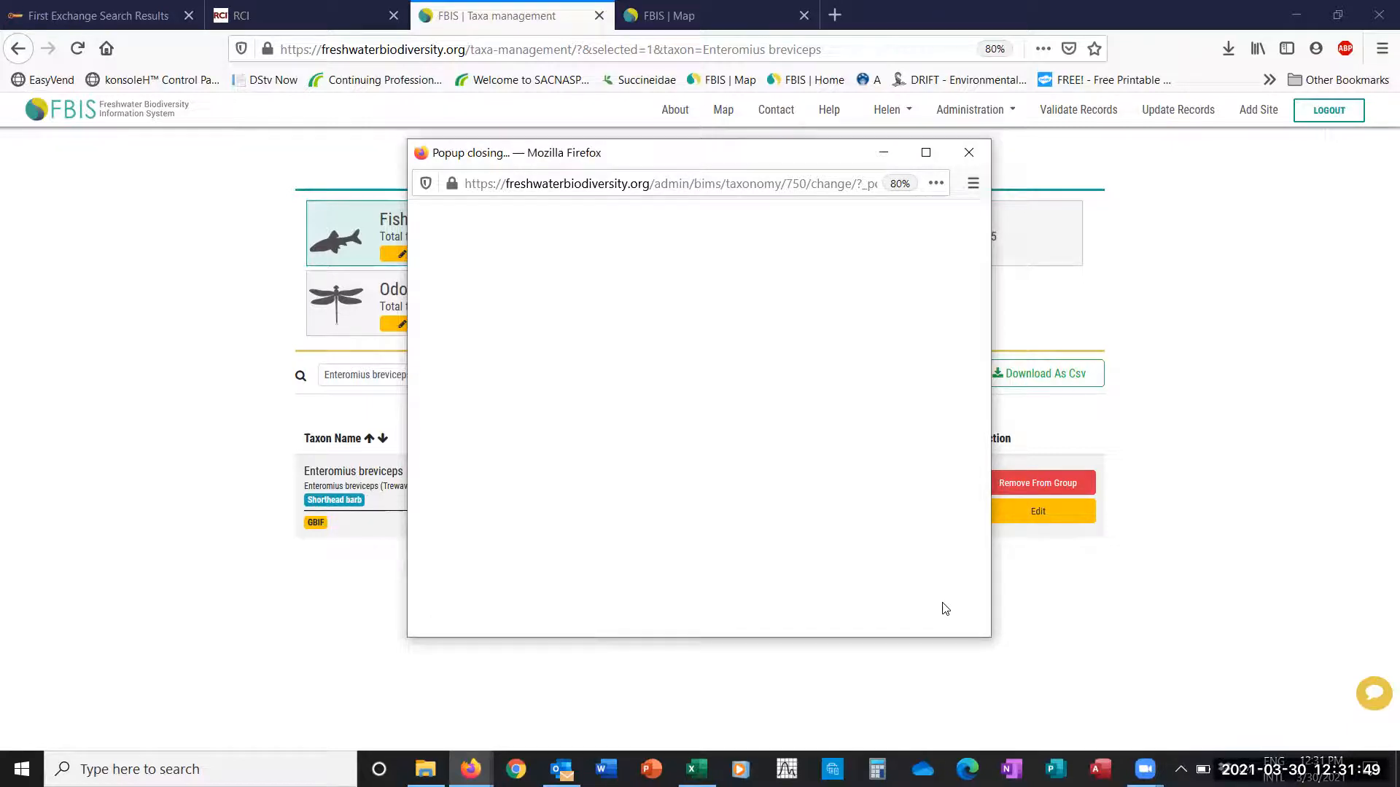
left_click(970, 153)
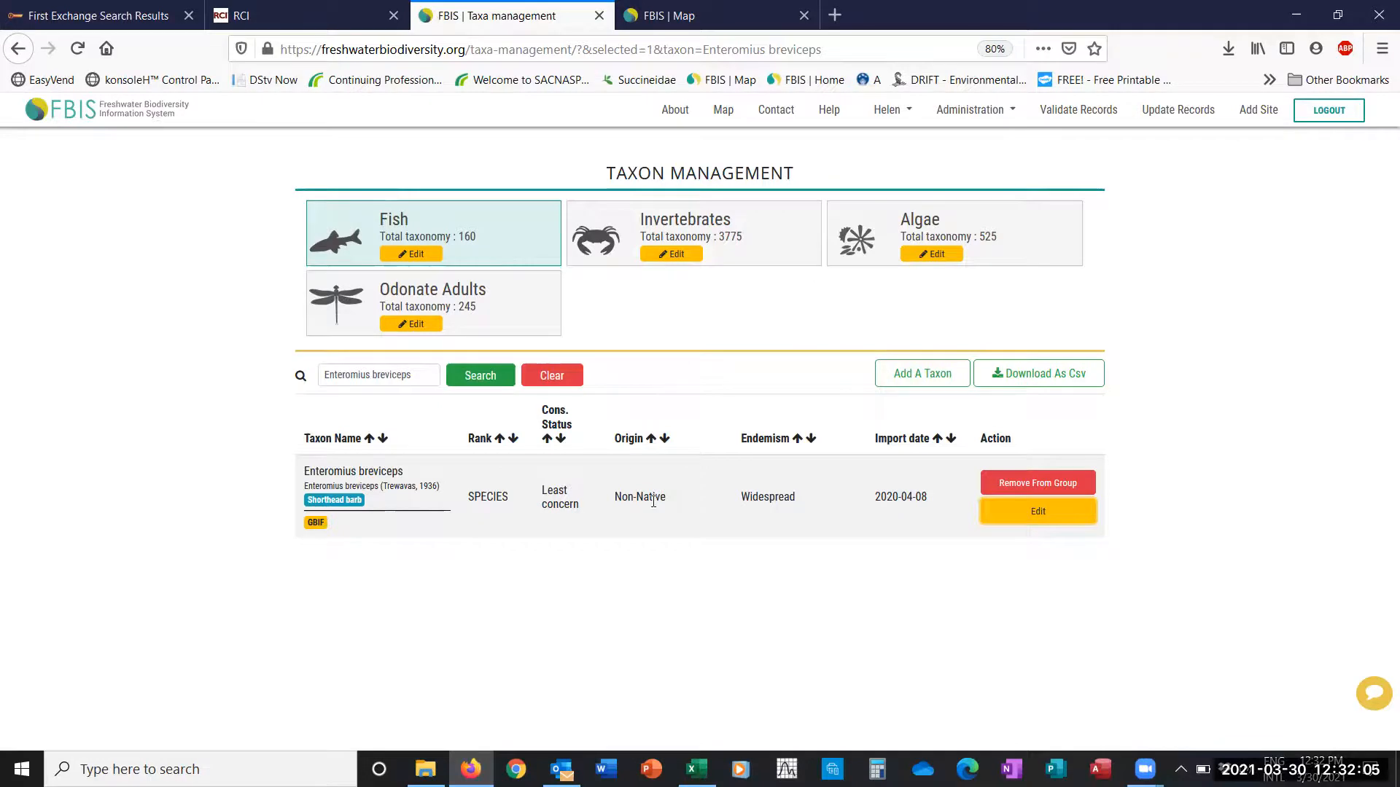
Switch to the Excel fish master list, leave the cell edit and look through the remaining highlighted species
key("alt+Tab")
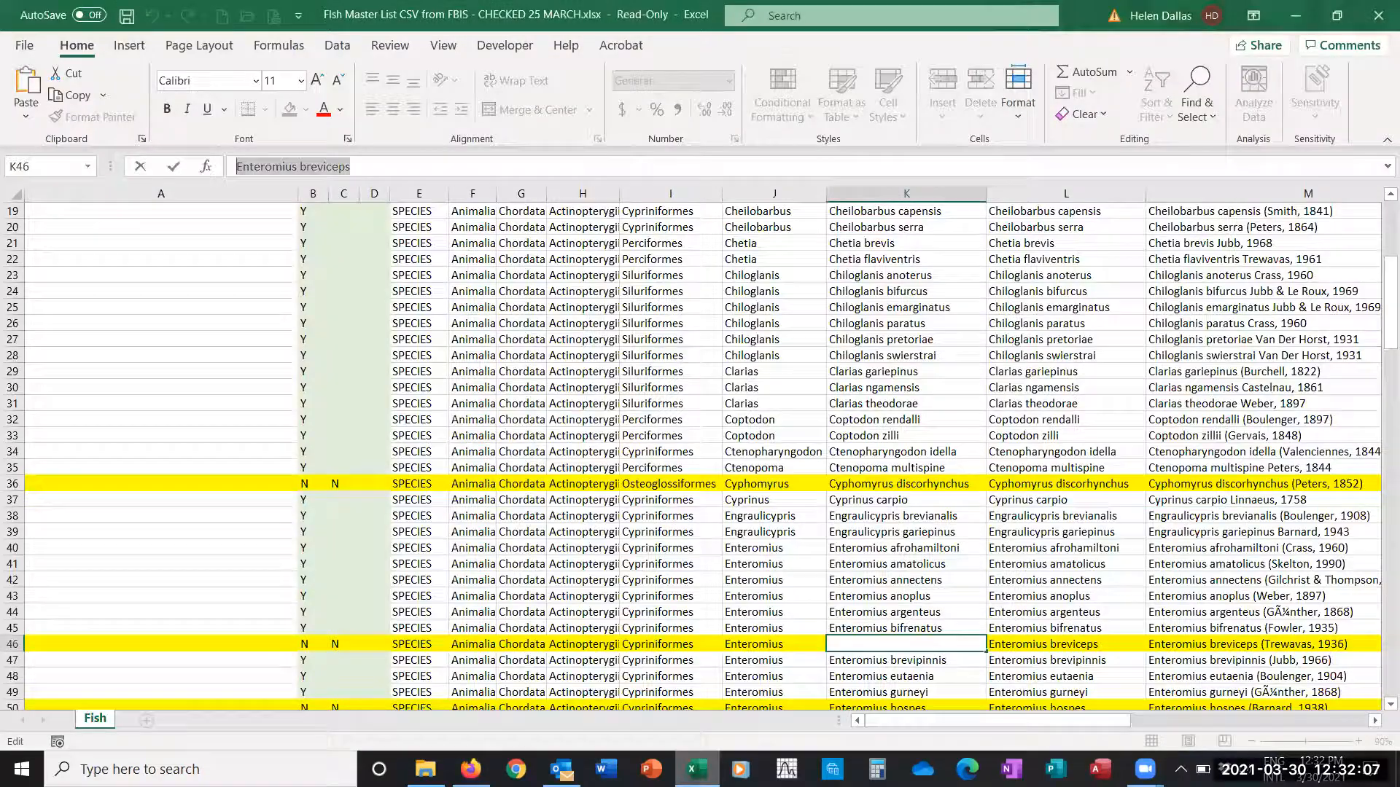
left_click(832, 568)
scroll(832, 571, "down", 4)
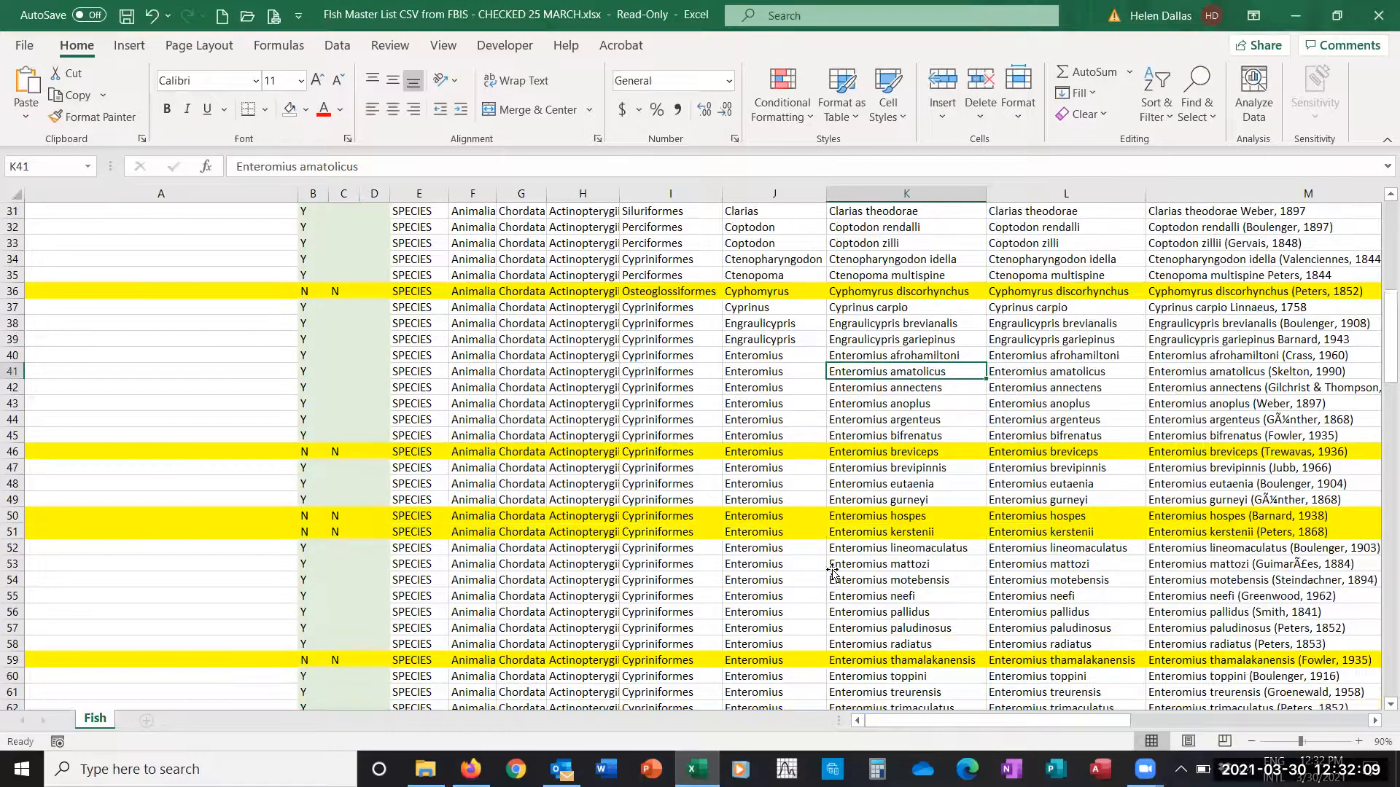
scroll(831, 571, "down", 10)
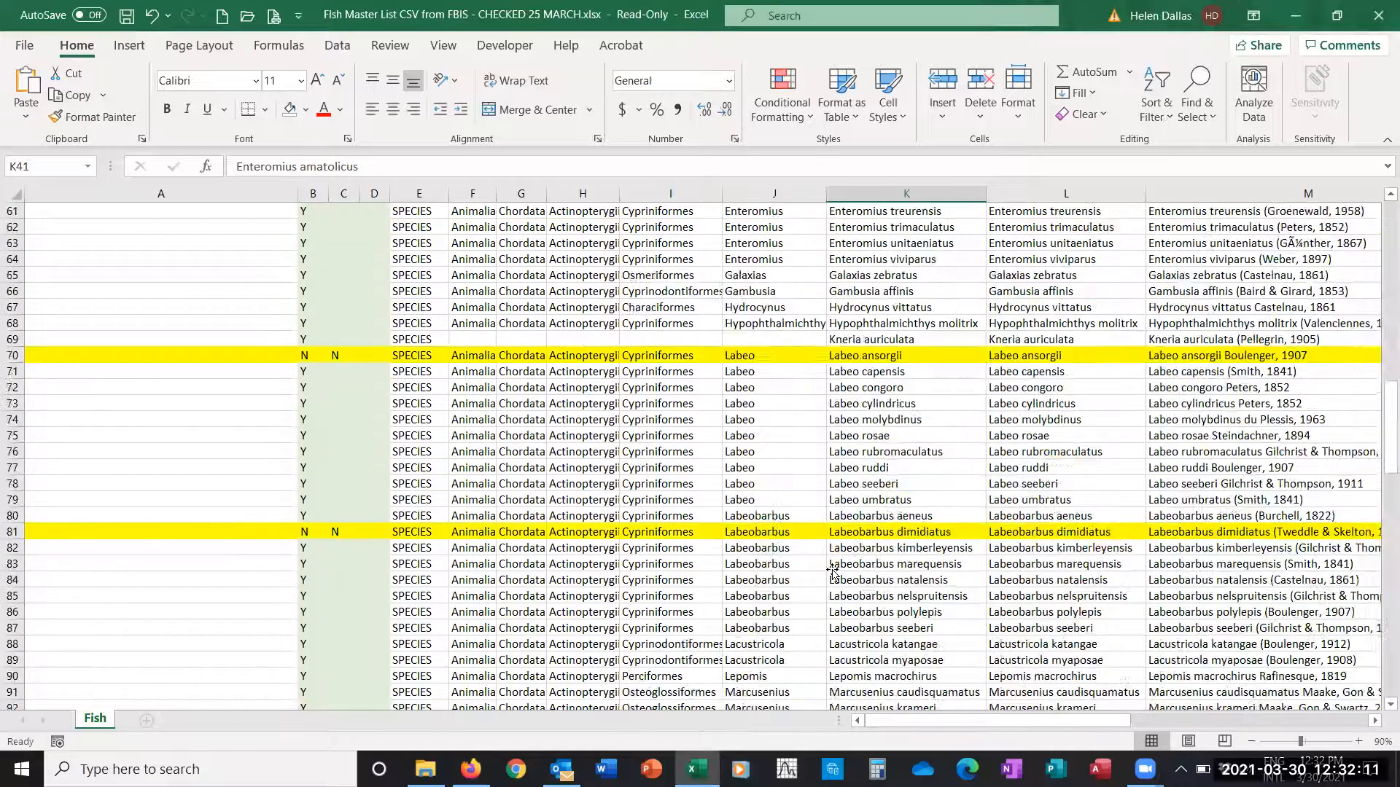
scroll(832, 571, "down", 4)
scroll(832, 571, "up", 20)
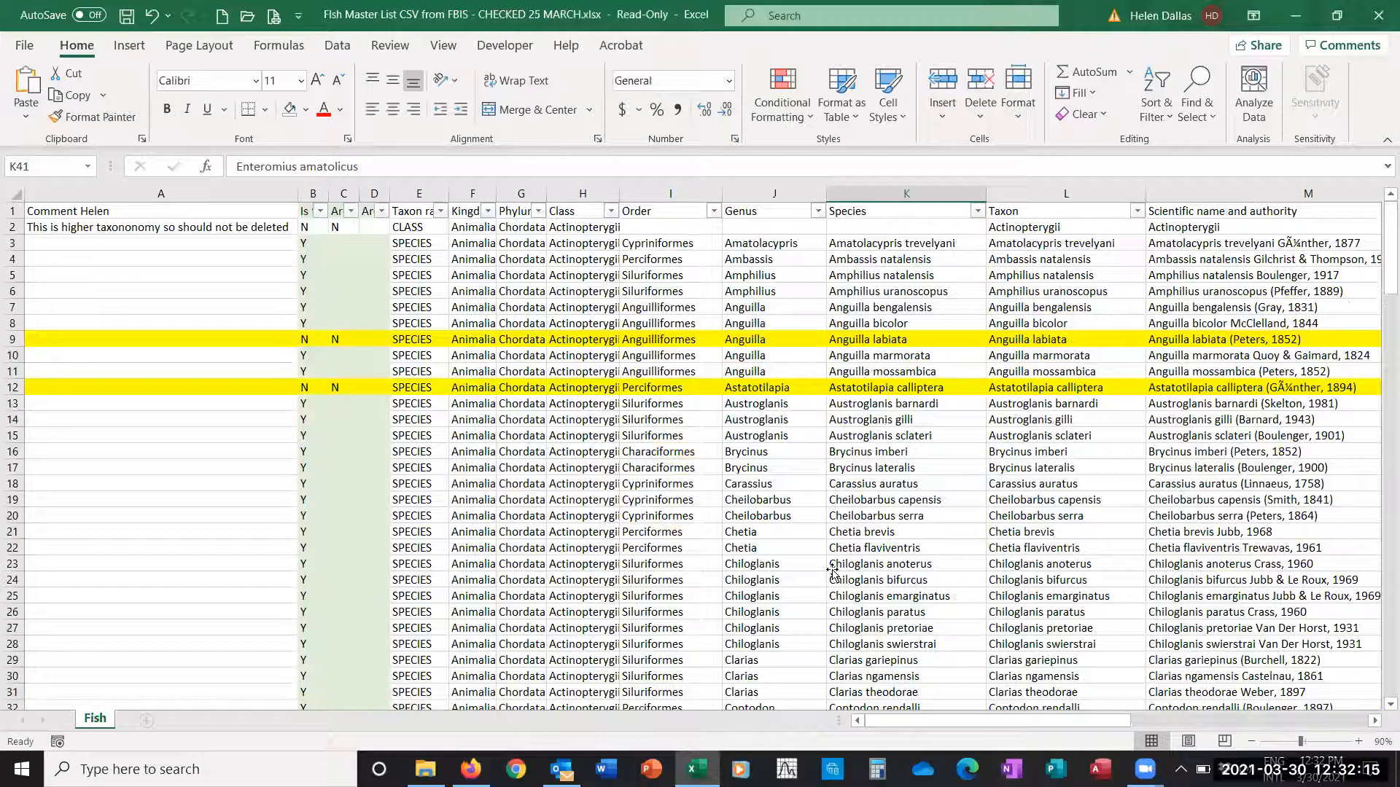
key("alt+Tab")
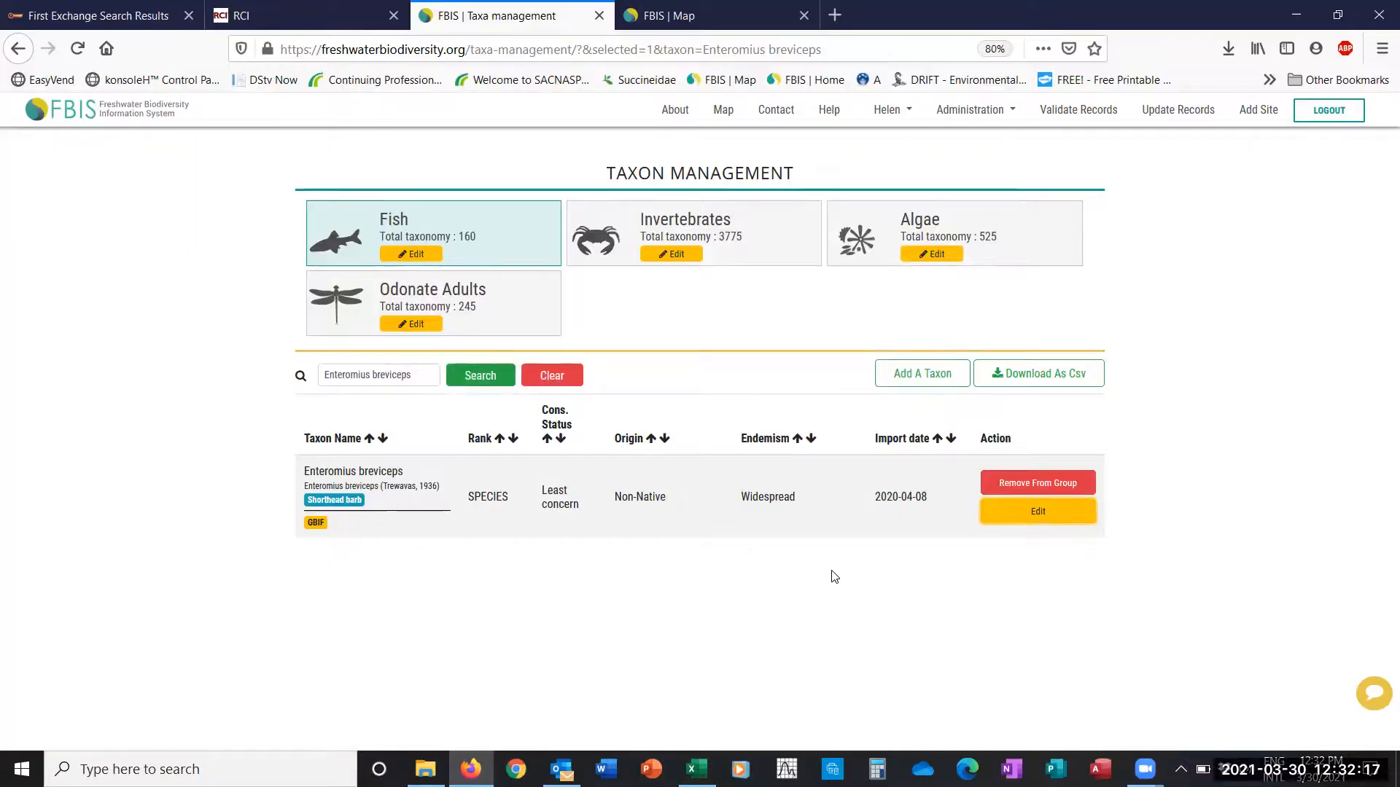
key("alt+Tab")
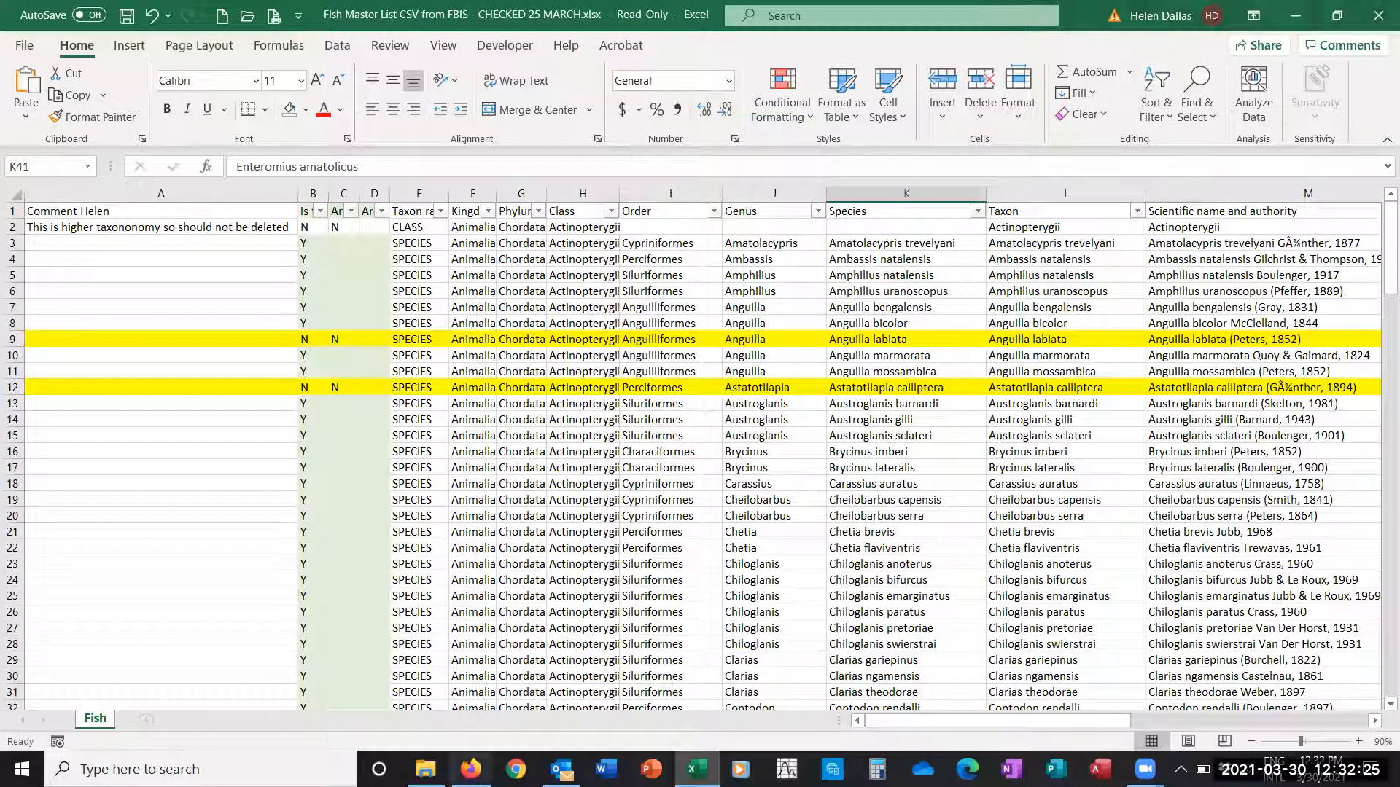
left_click(471, 769)
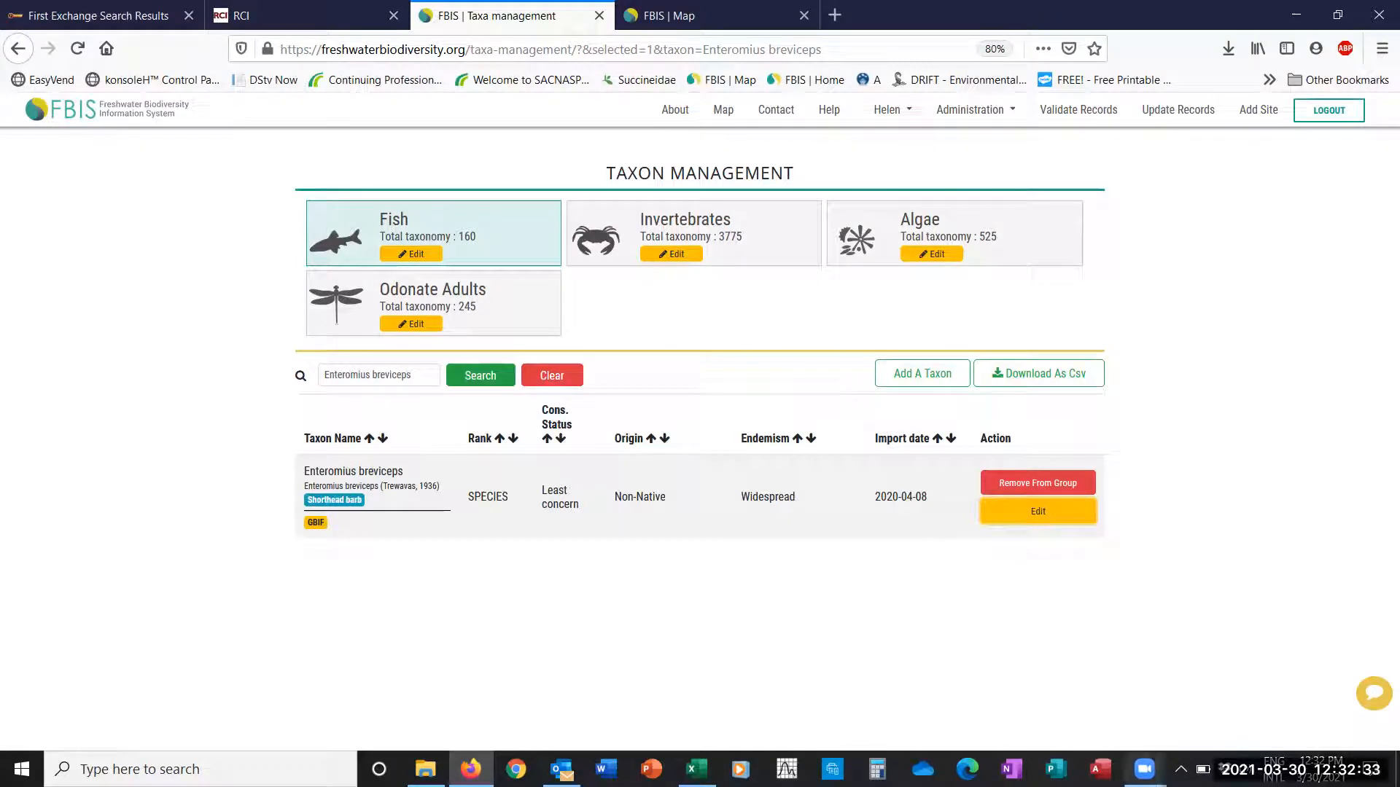
mouse_move(1145, 769)
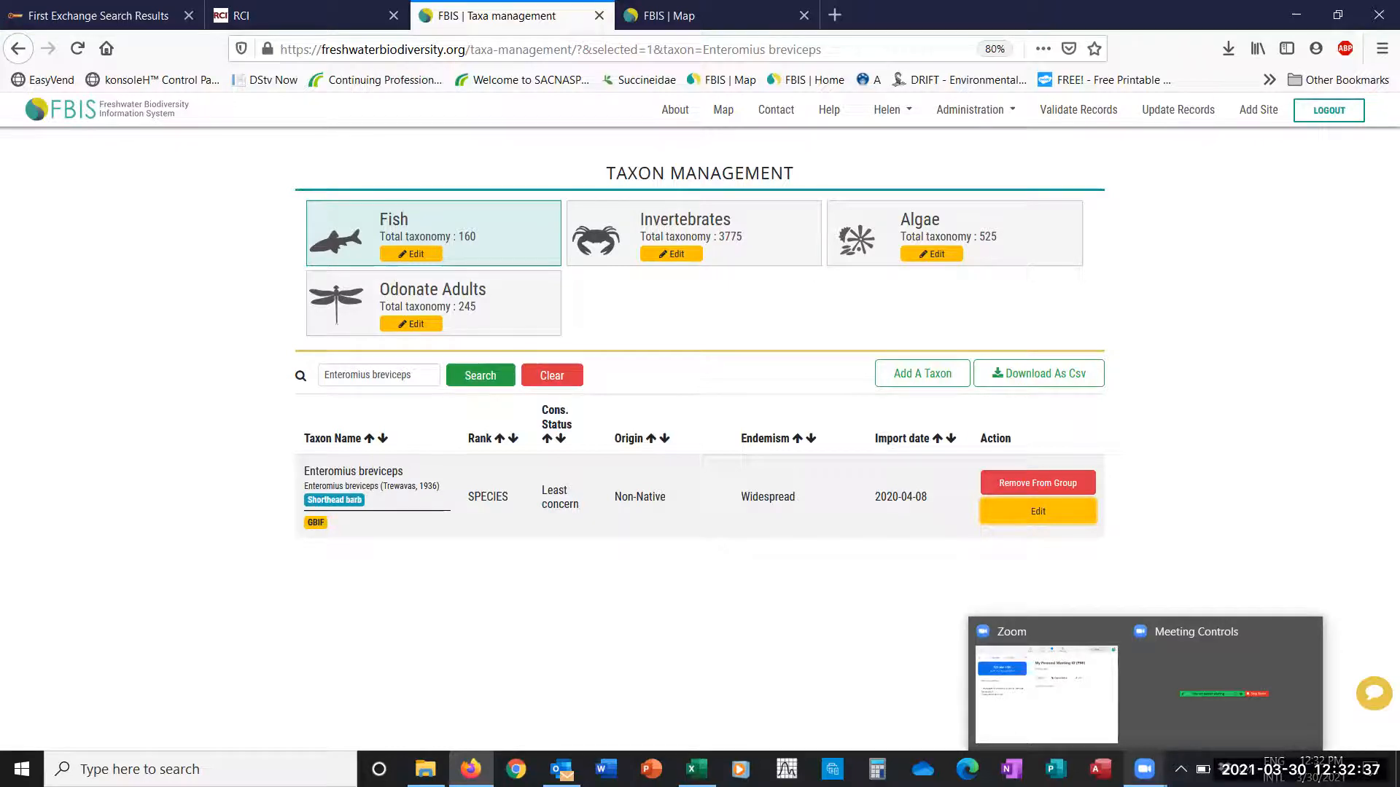
left_click(1144, 769)
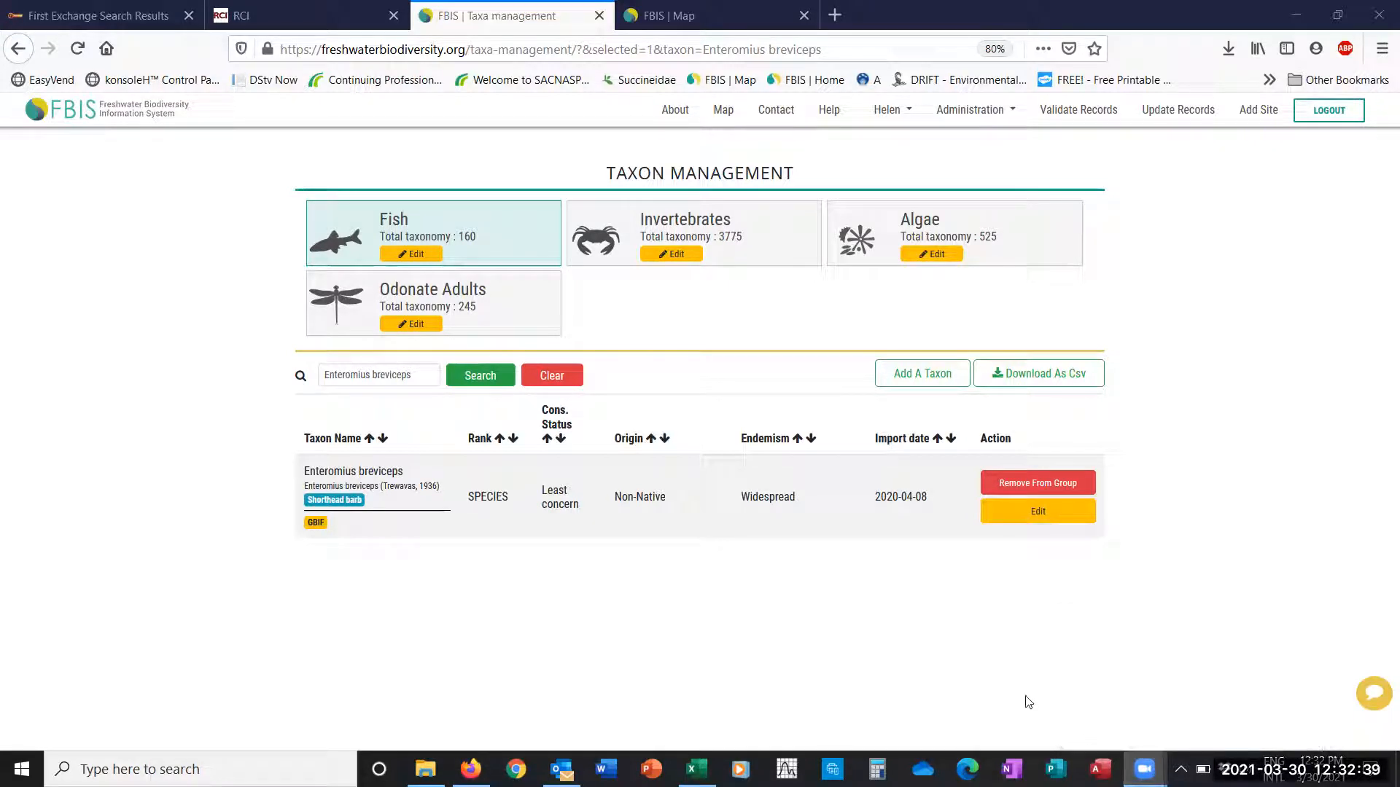